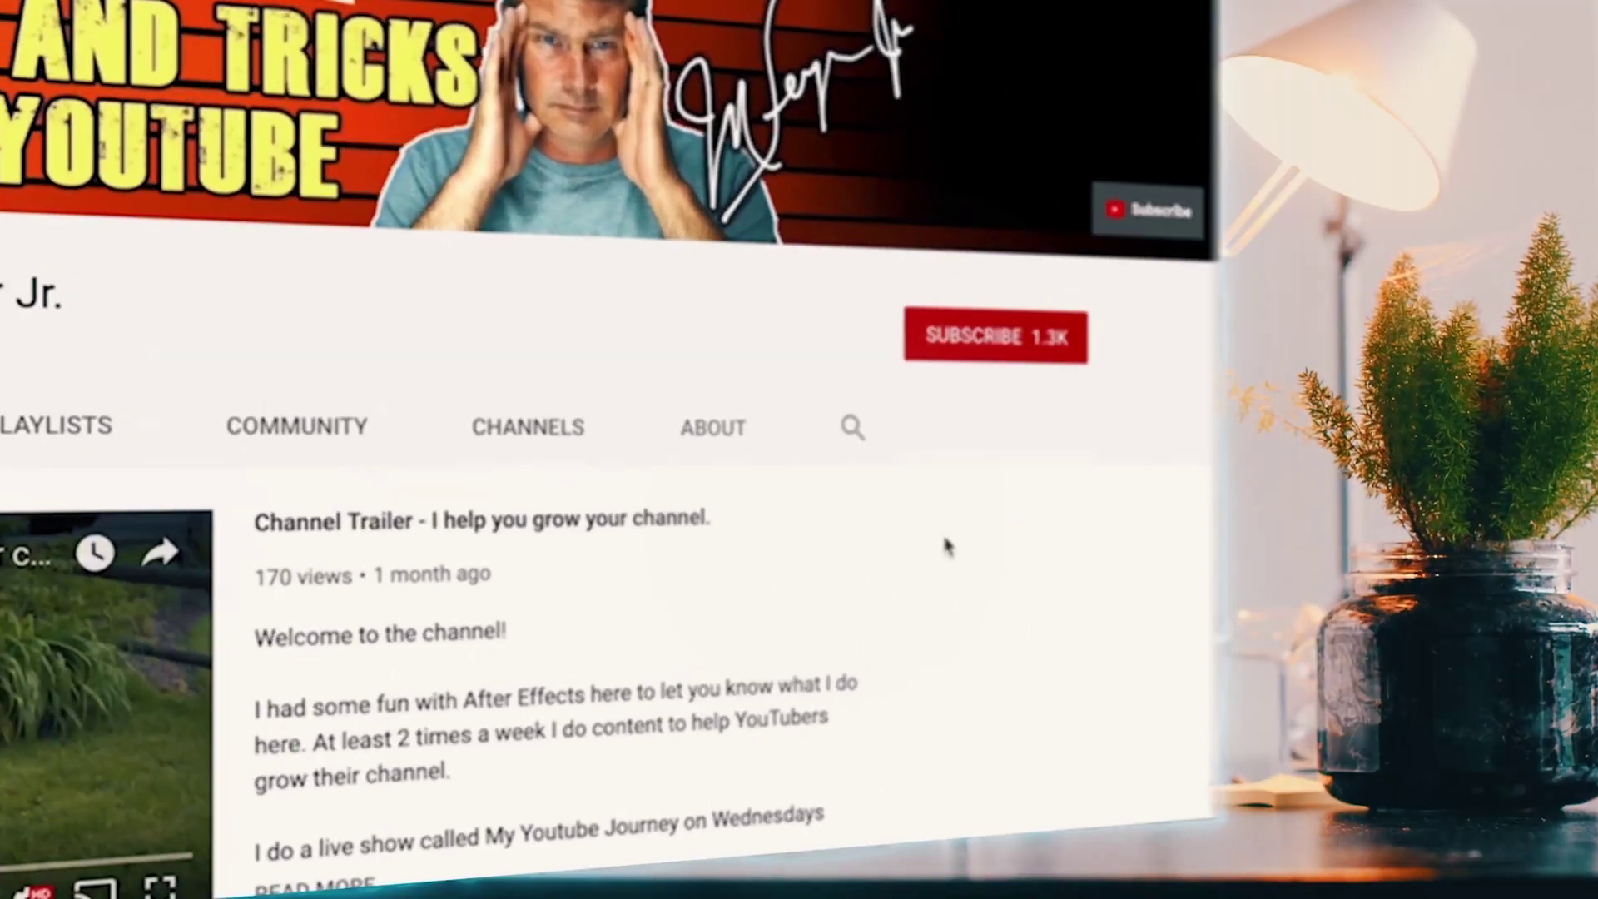
Step: Subscribe to the YouTube channel and turn on the bell for every new video
click(989, 346)
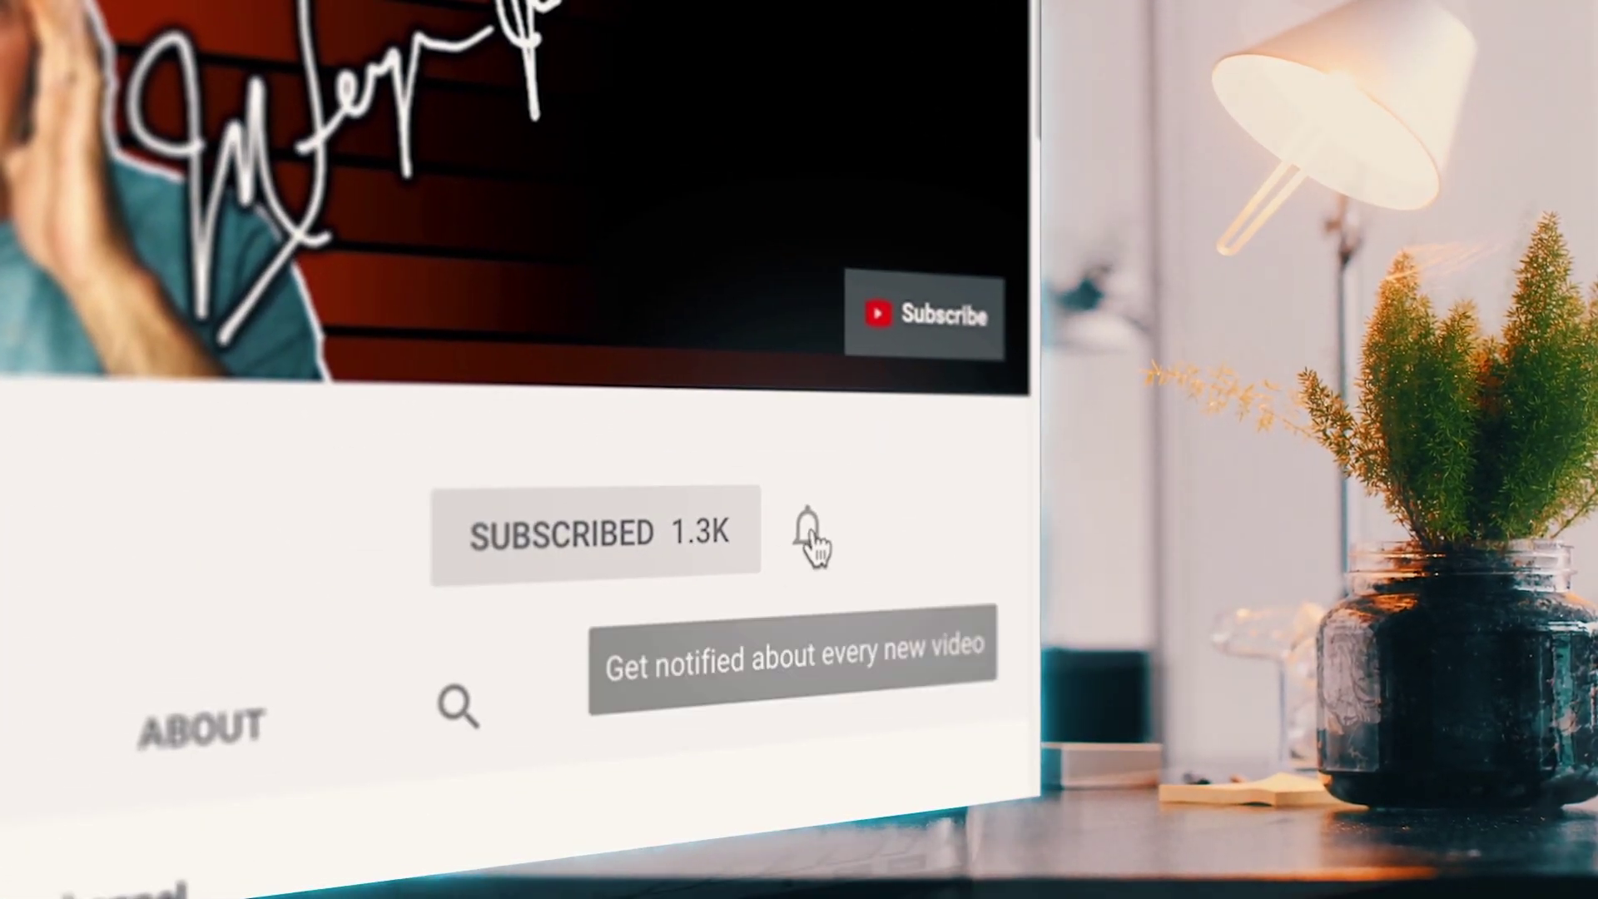
click(812, 539)
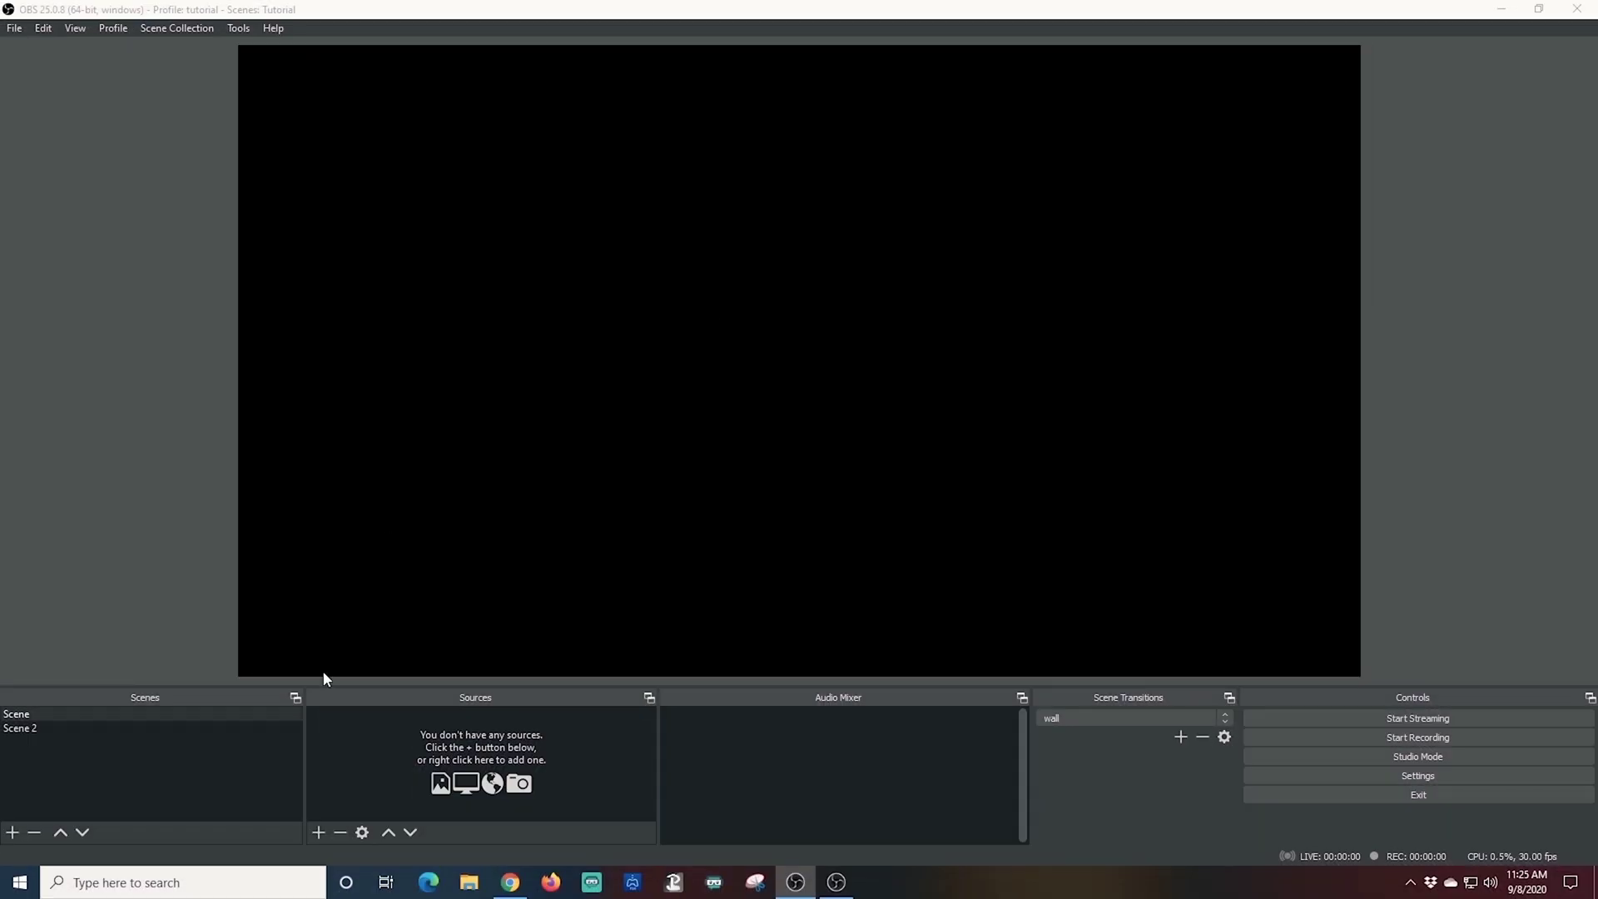
Step: Add a Video Capture Device source named My Cam using the Cam Link device
click(319, 832)
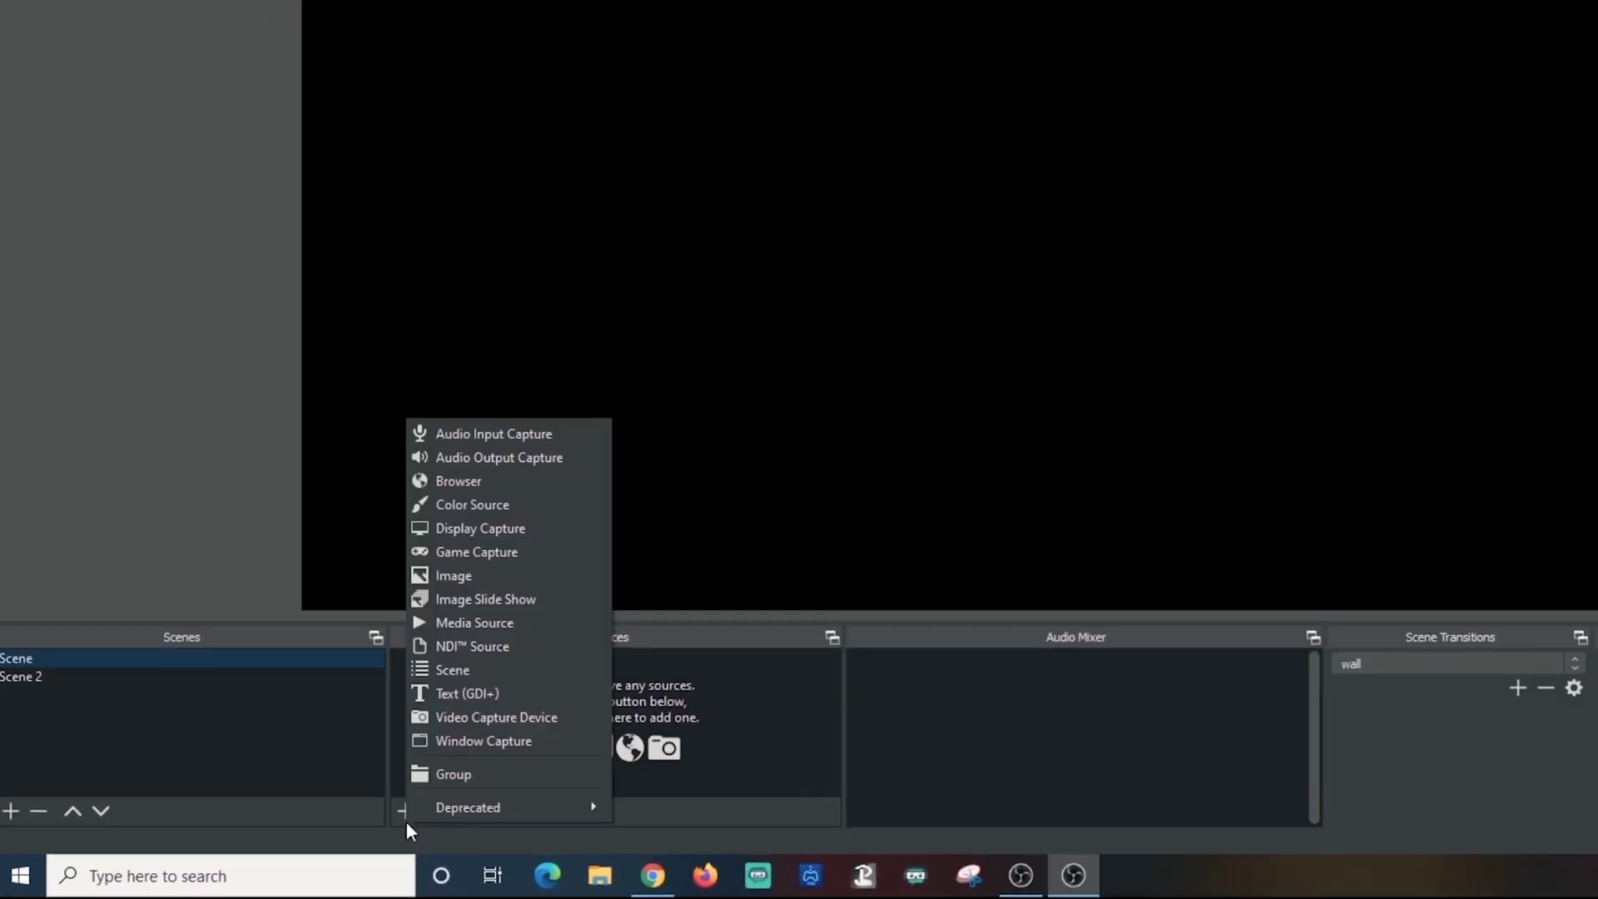
click(483, 718)
text(My C)
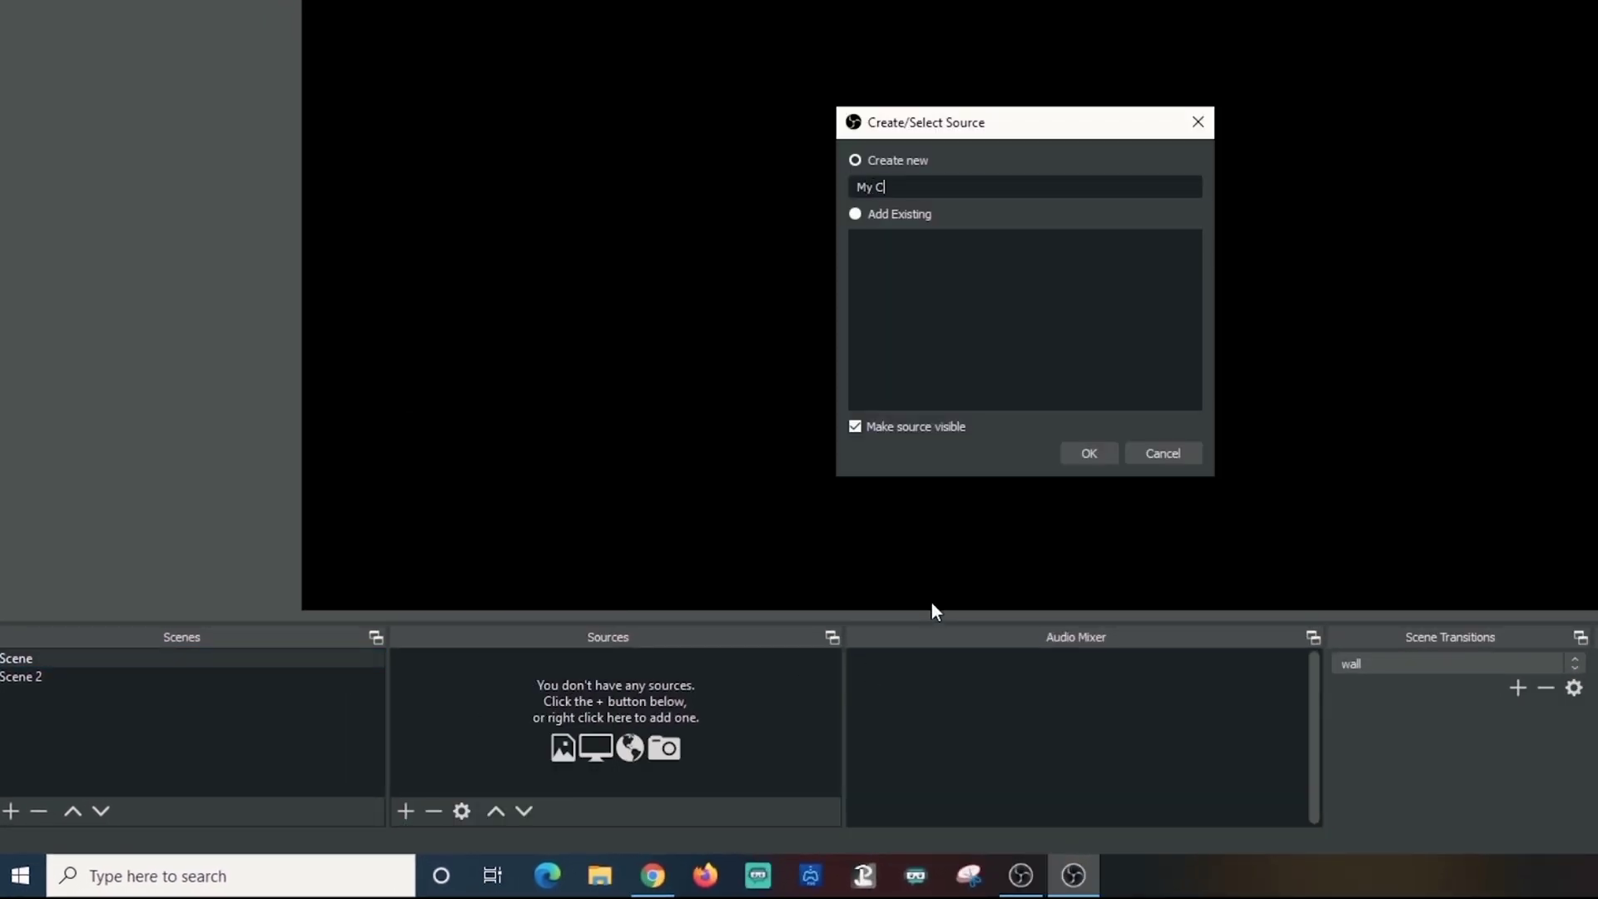
text(am)
click(1089, 454)
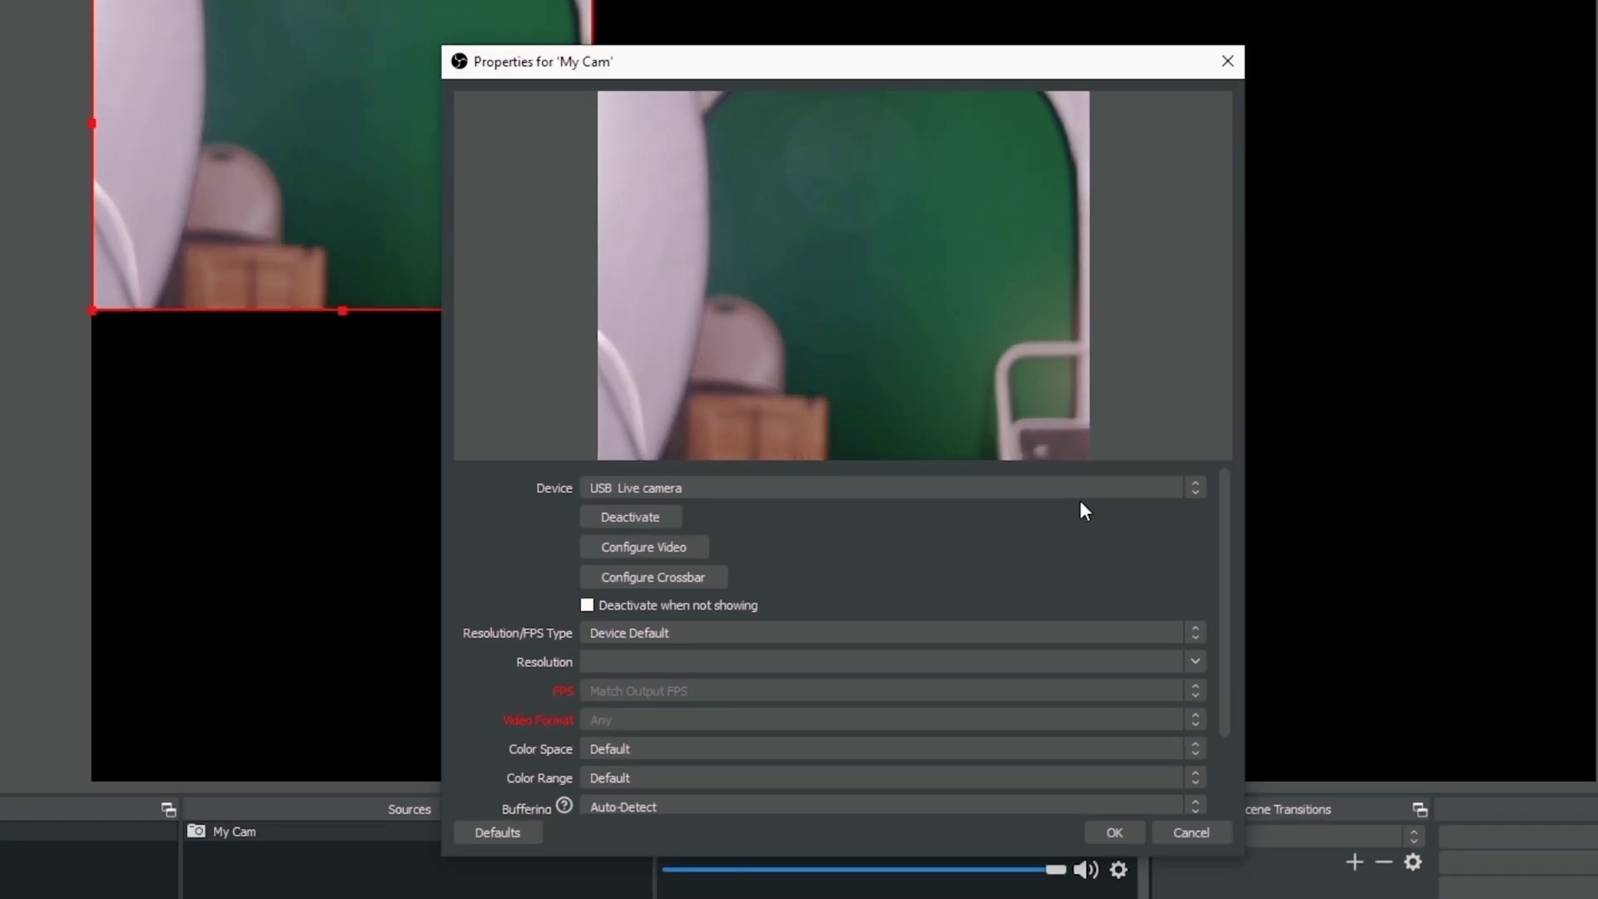
click(1238, 450)
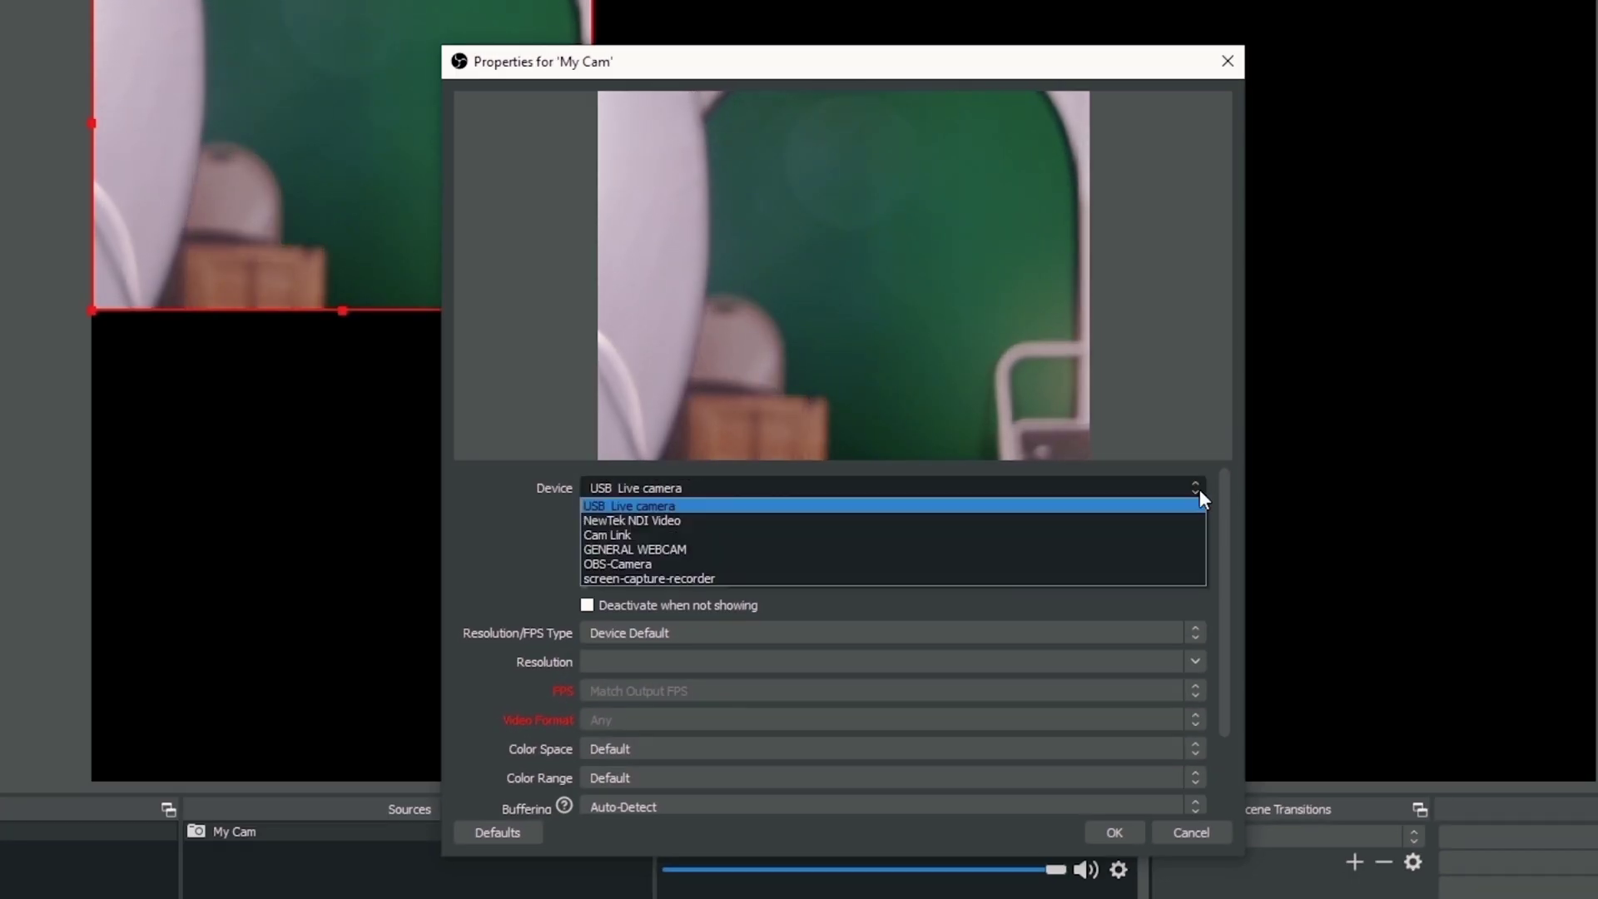
click(971, 530)
Step: Set My Cam's resolution/FPS type to Custom at 1920x1080
click(802, 631)
click(771, 661)
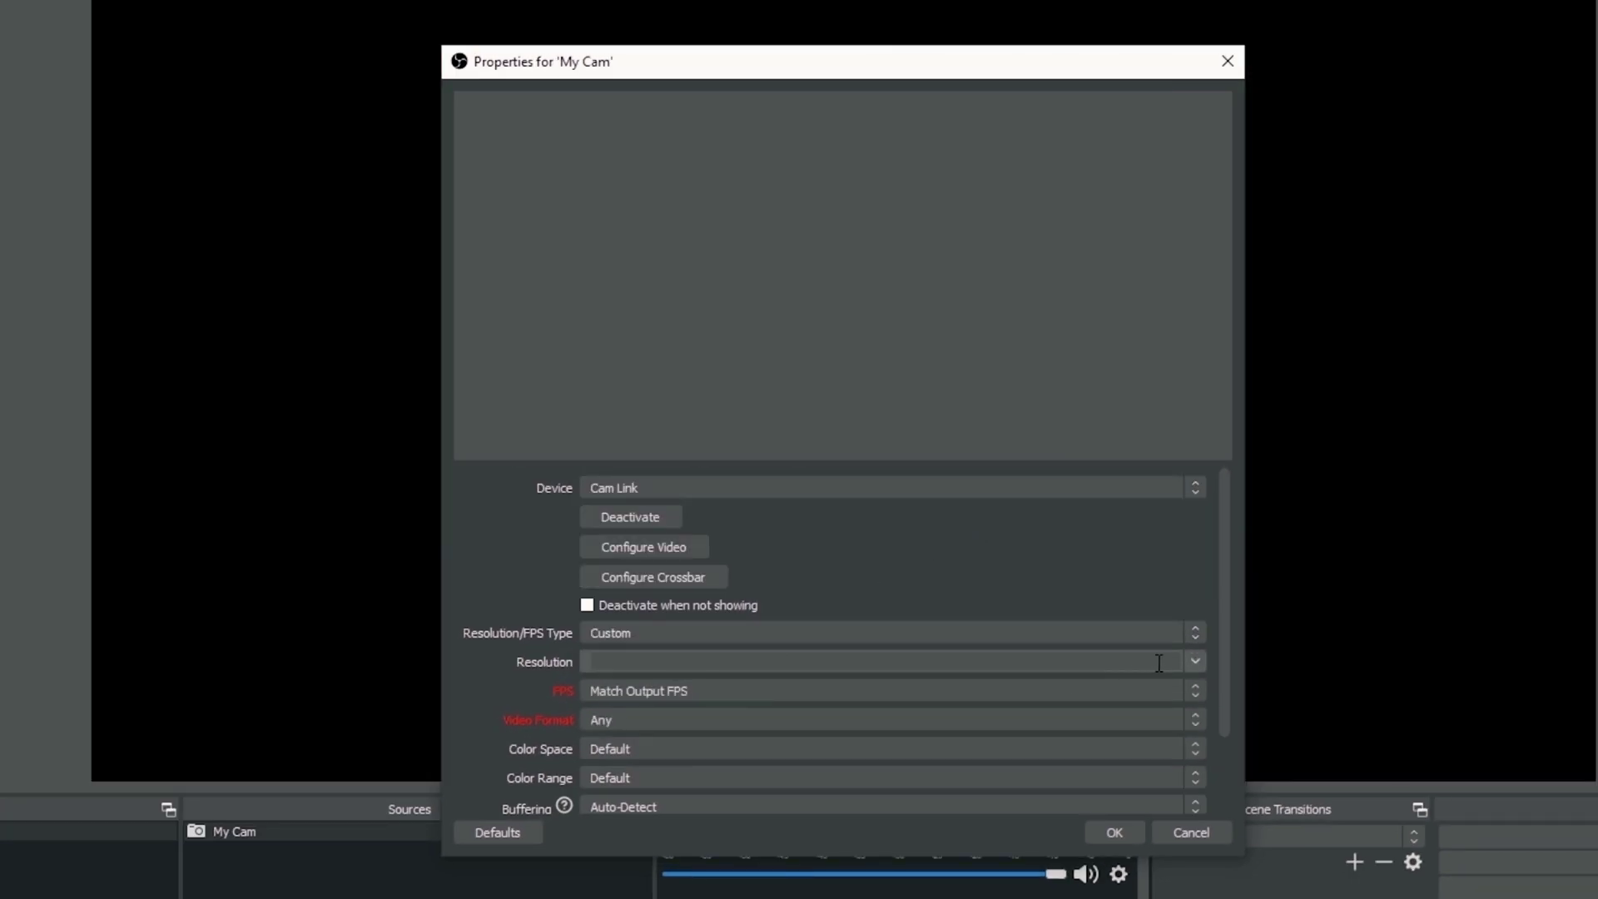
click(1111, 681)
drag(1225, 701, 1232, 852)
Step: Enable a custom audio device for My Cam taking Cam Link audio, and confirm
click(588, 795)
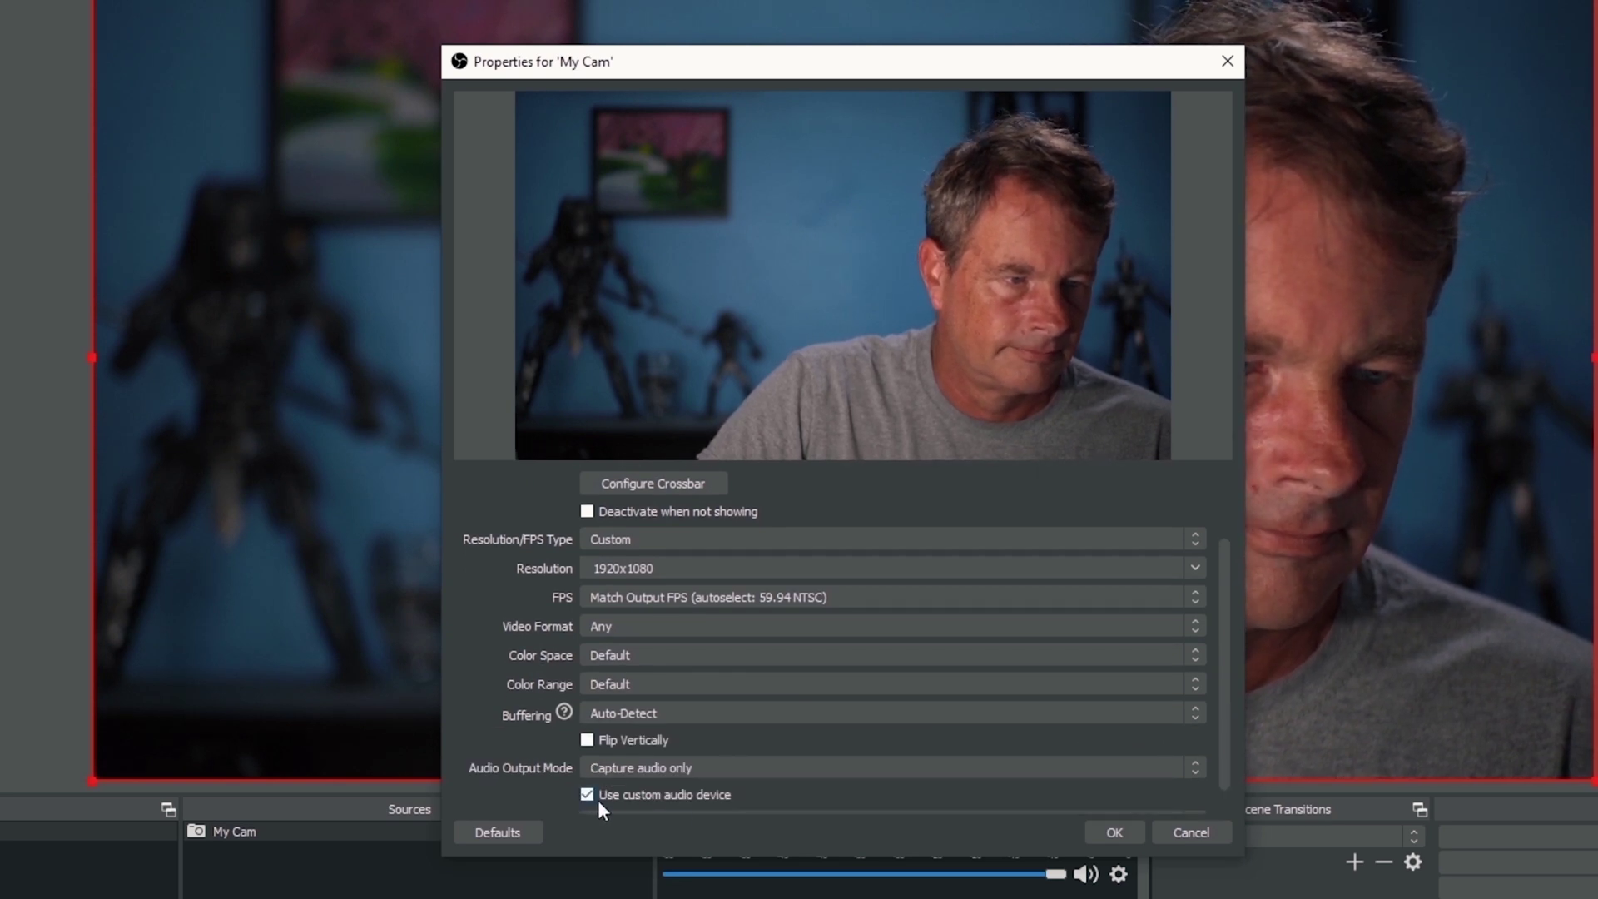
scroll(753, 778, down, 1)
click(761, 791)
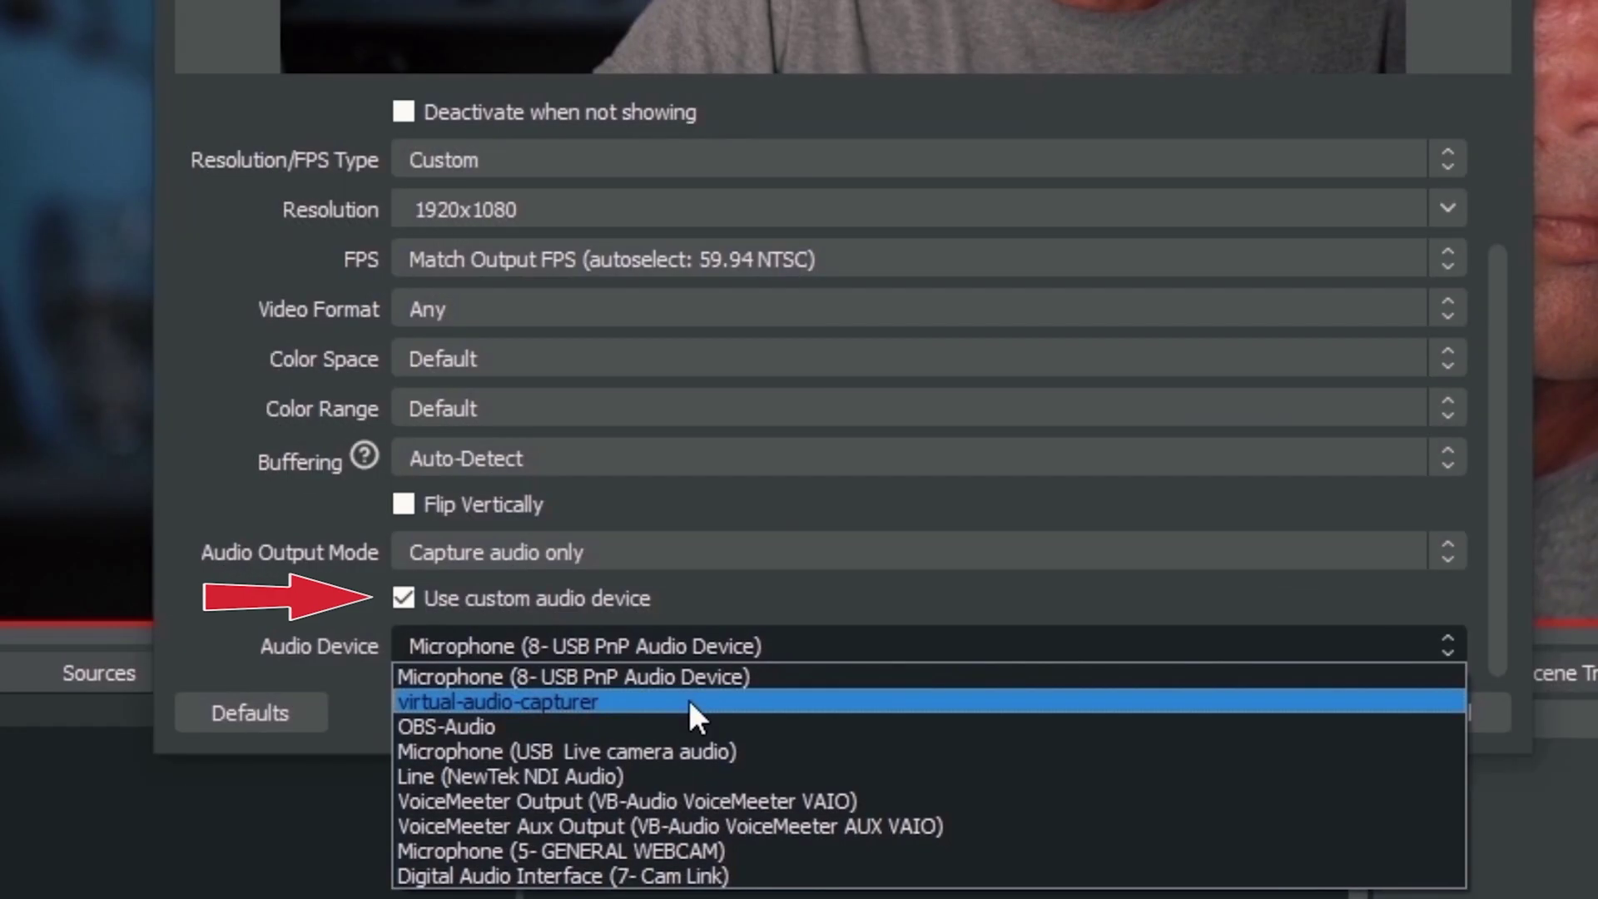
click(643, 874)
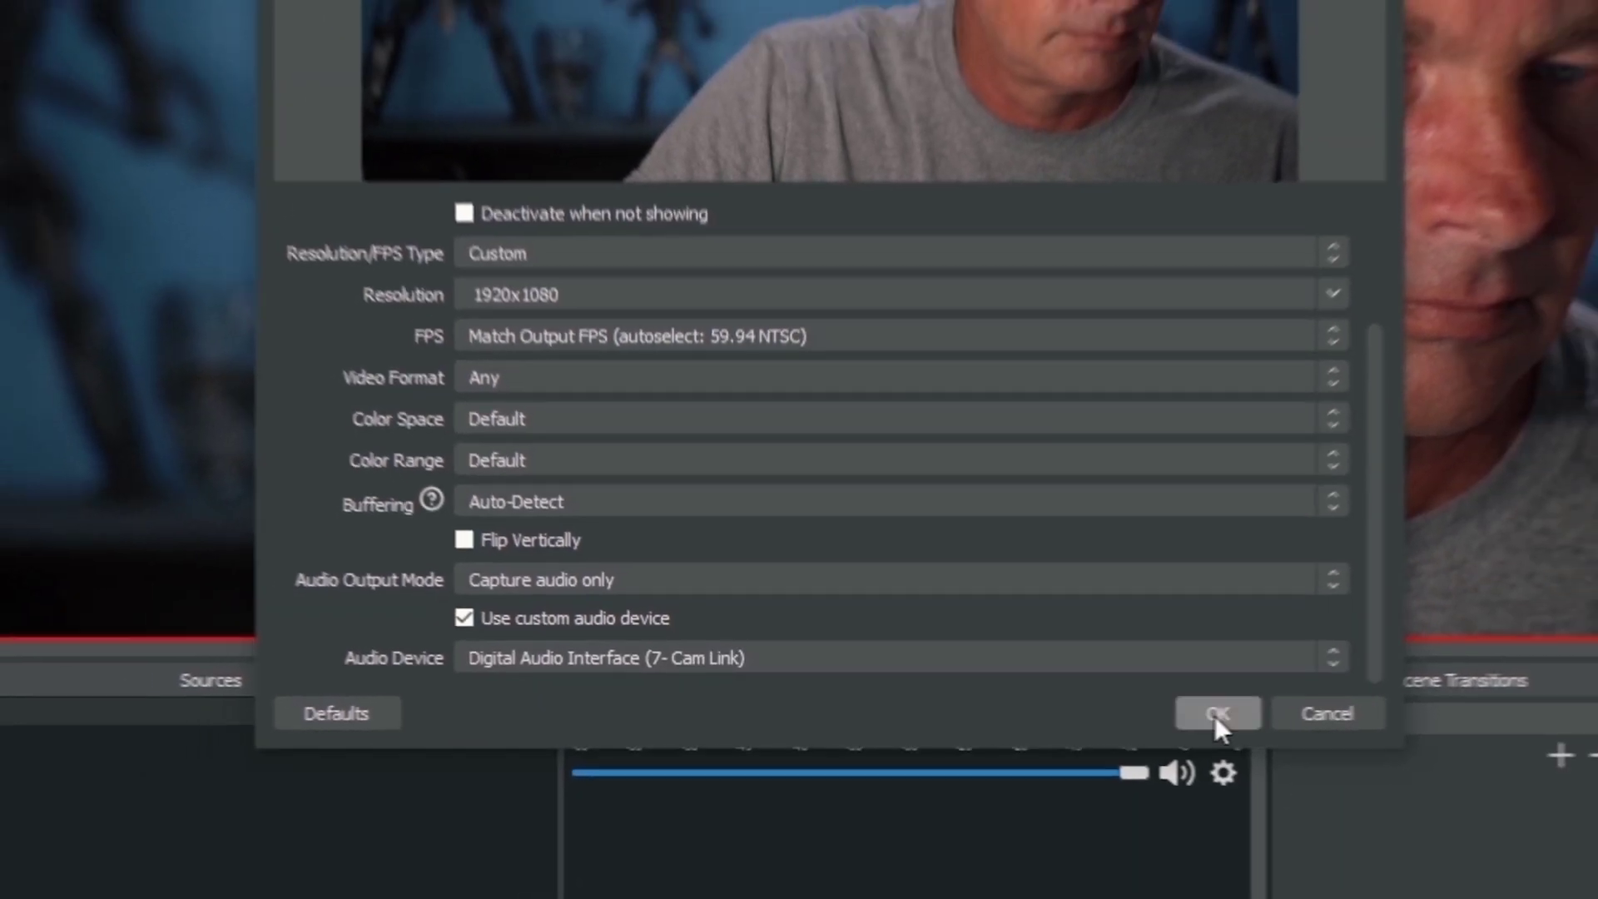
click(1310, 714)
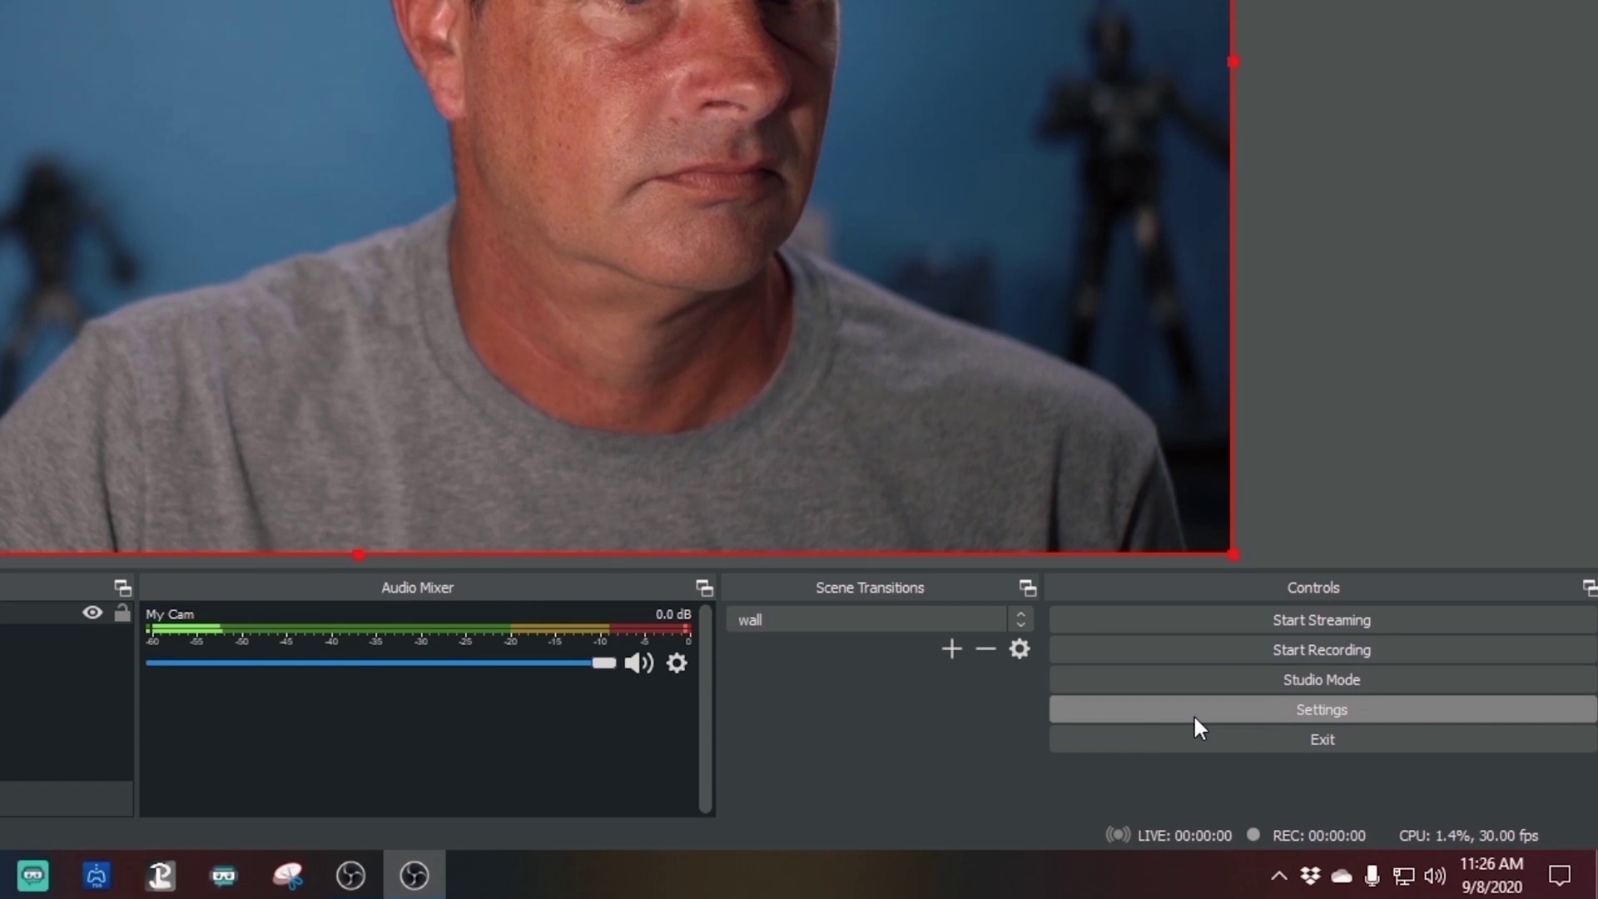
click(1195, 718)
Step: Assign Num 0 to both the Mute and Unmute hotkeys for My Cam
click(241, 275)
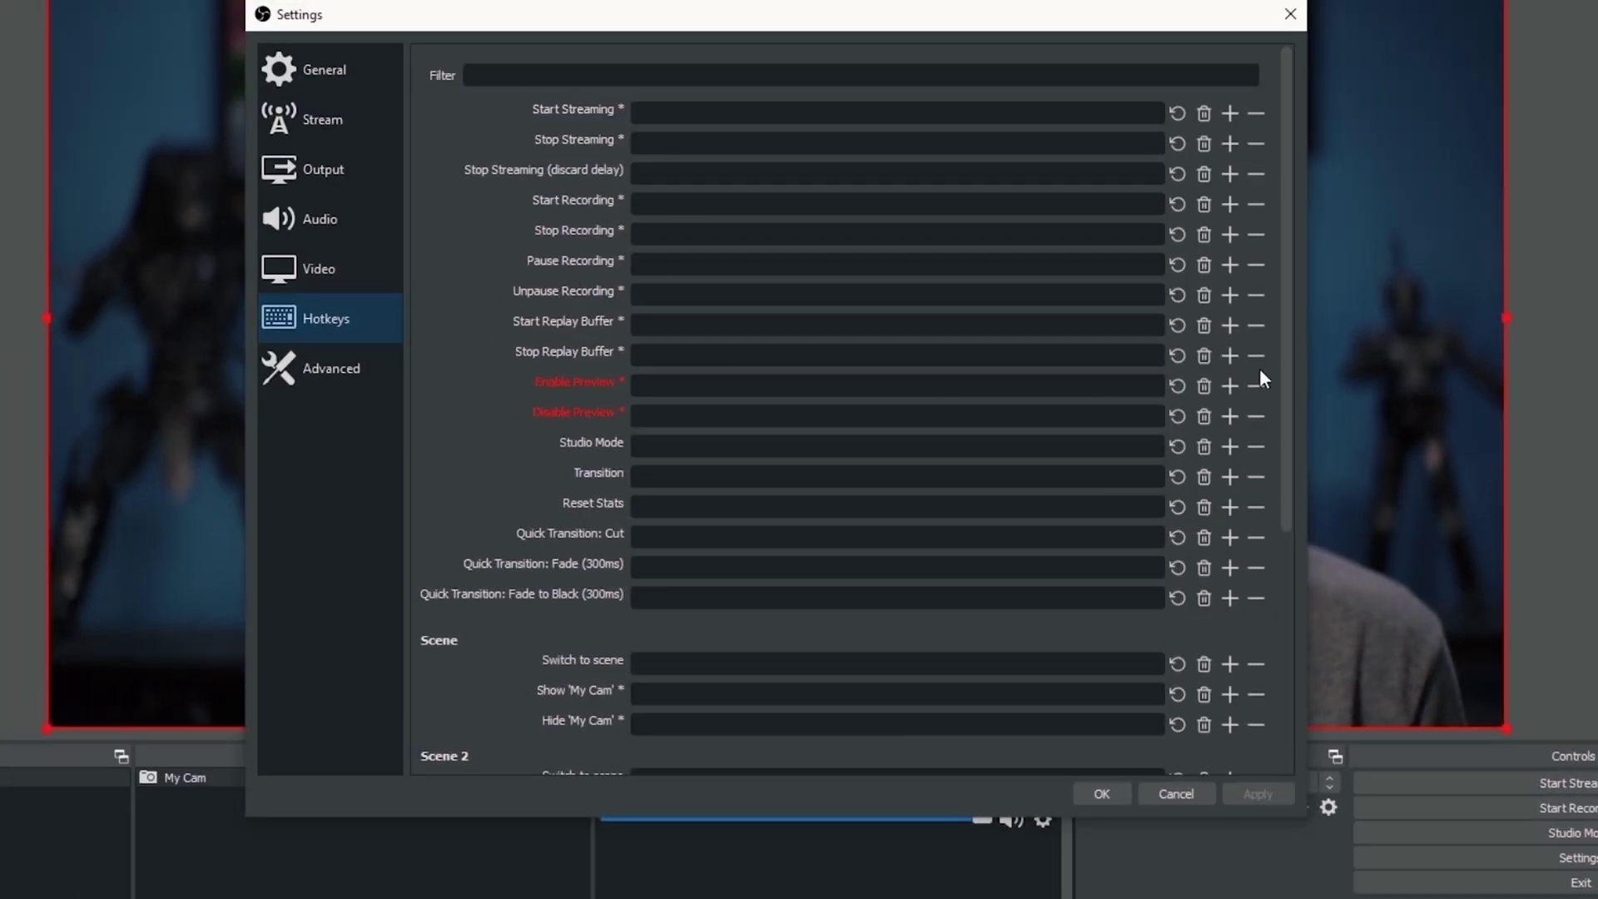
drag(1283, 336, 1284, 577)
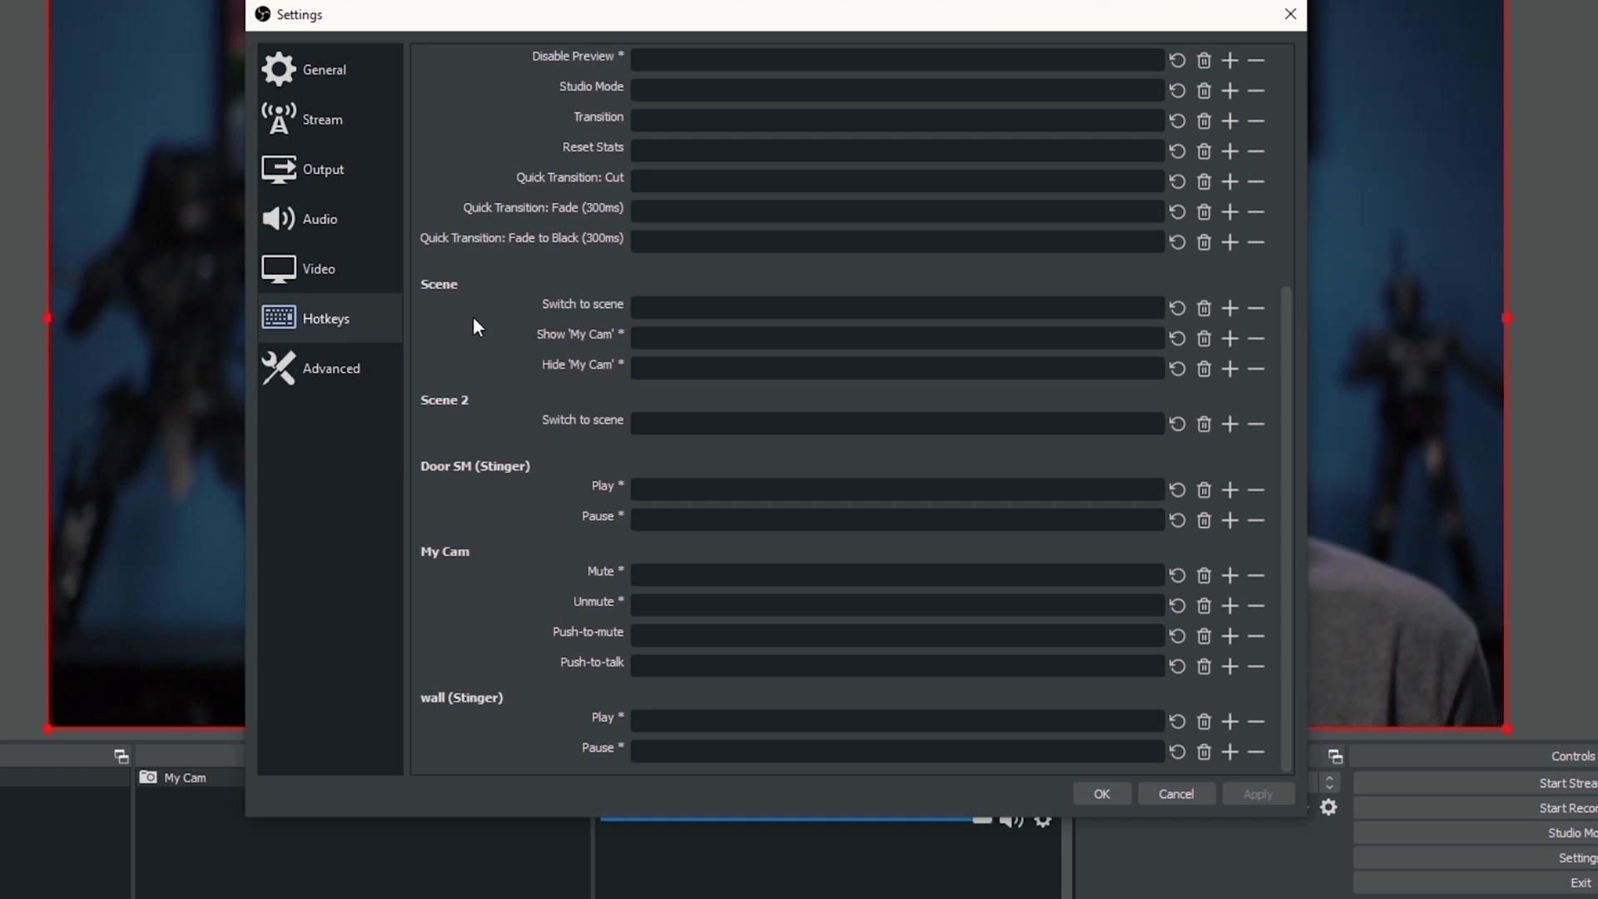
scroll(473, 321, up, 1)
scroll(473, 321, down, 1)
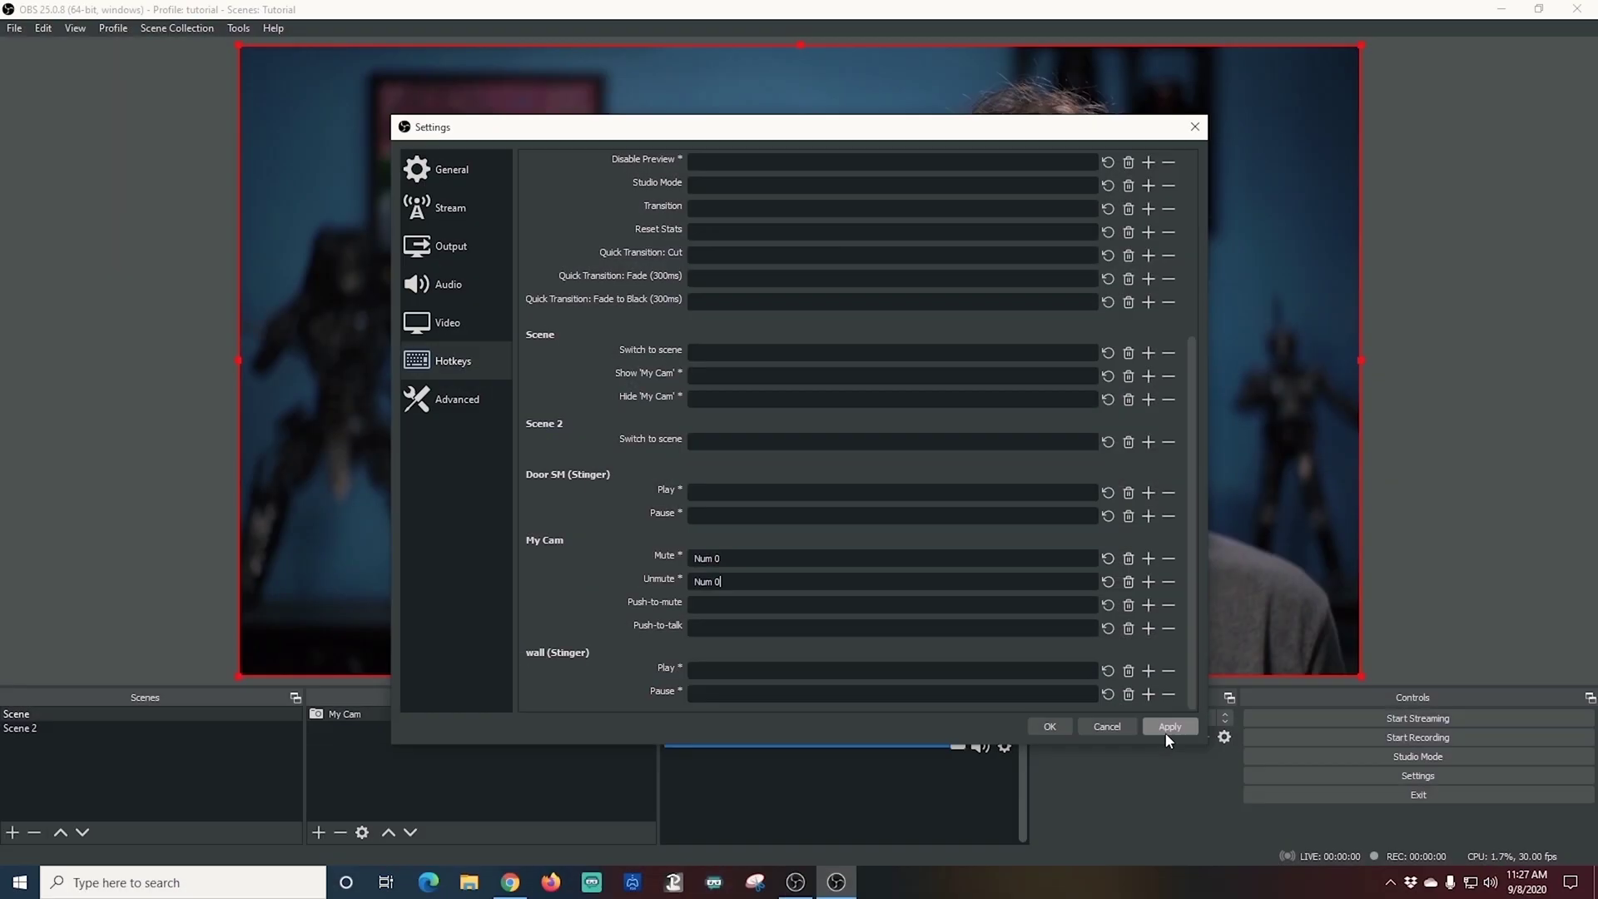
Step: Save the hotkeys, then test muting and unmuting My Cam's audio
click(1296, 870)
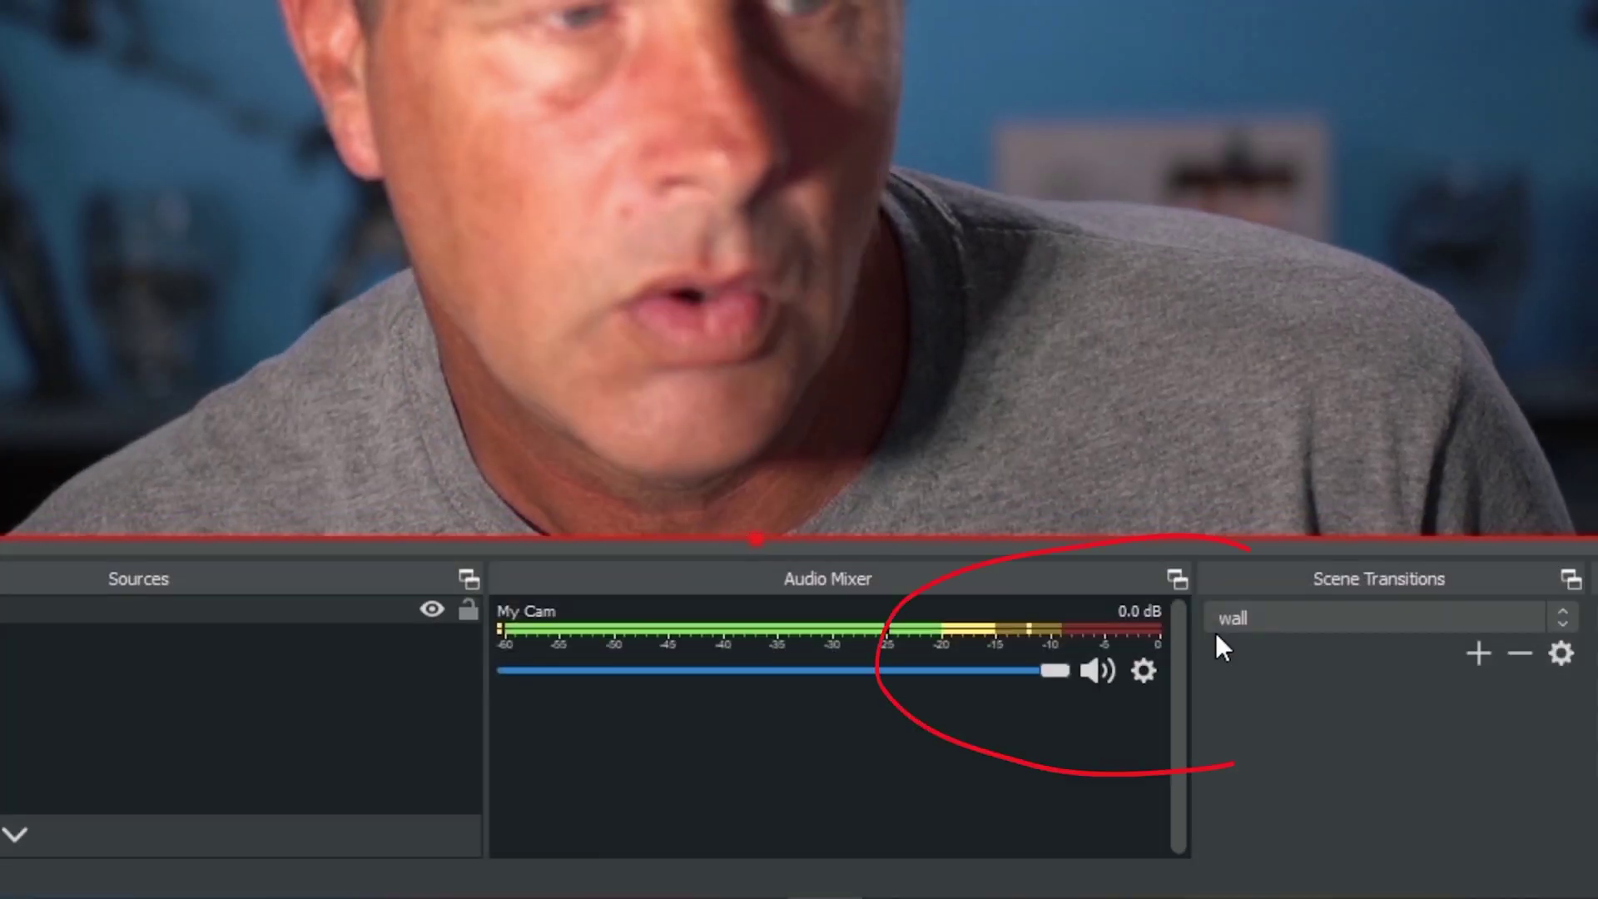
key(ctrl+m)
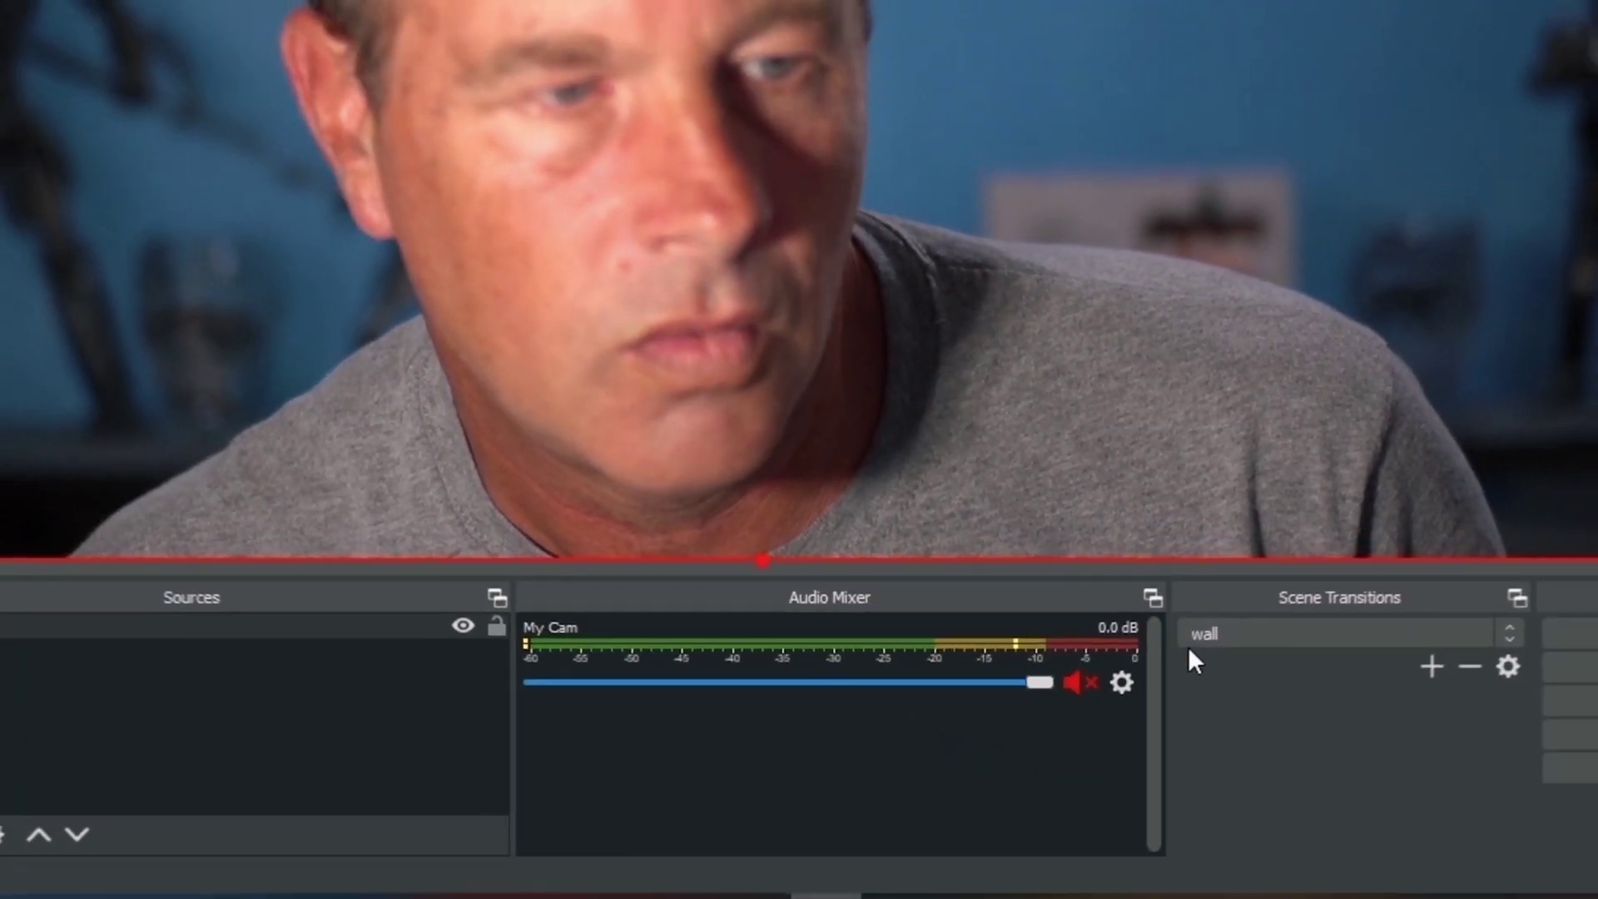
key(ctrl+u)
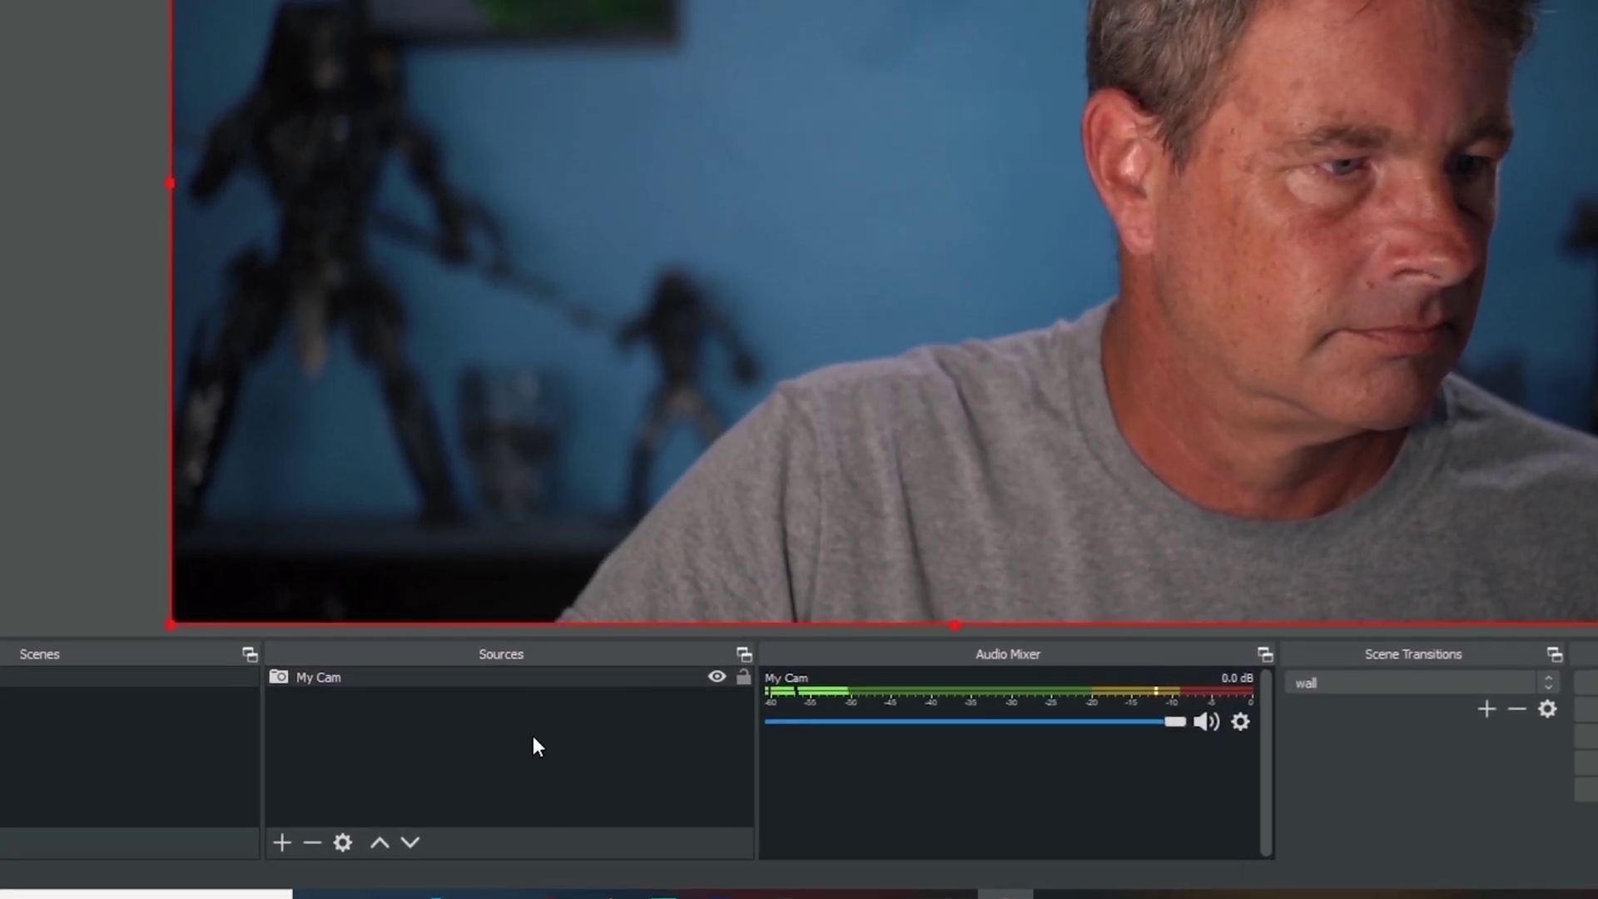
Step: Add a looping Media Source playing Dancing-Boats.mp4 from the SSD OBS (E:) drive
click(272, 845)
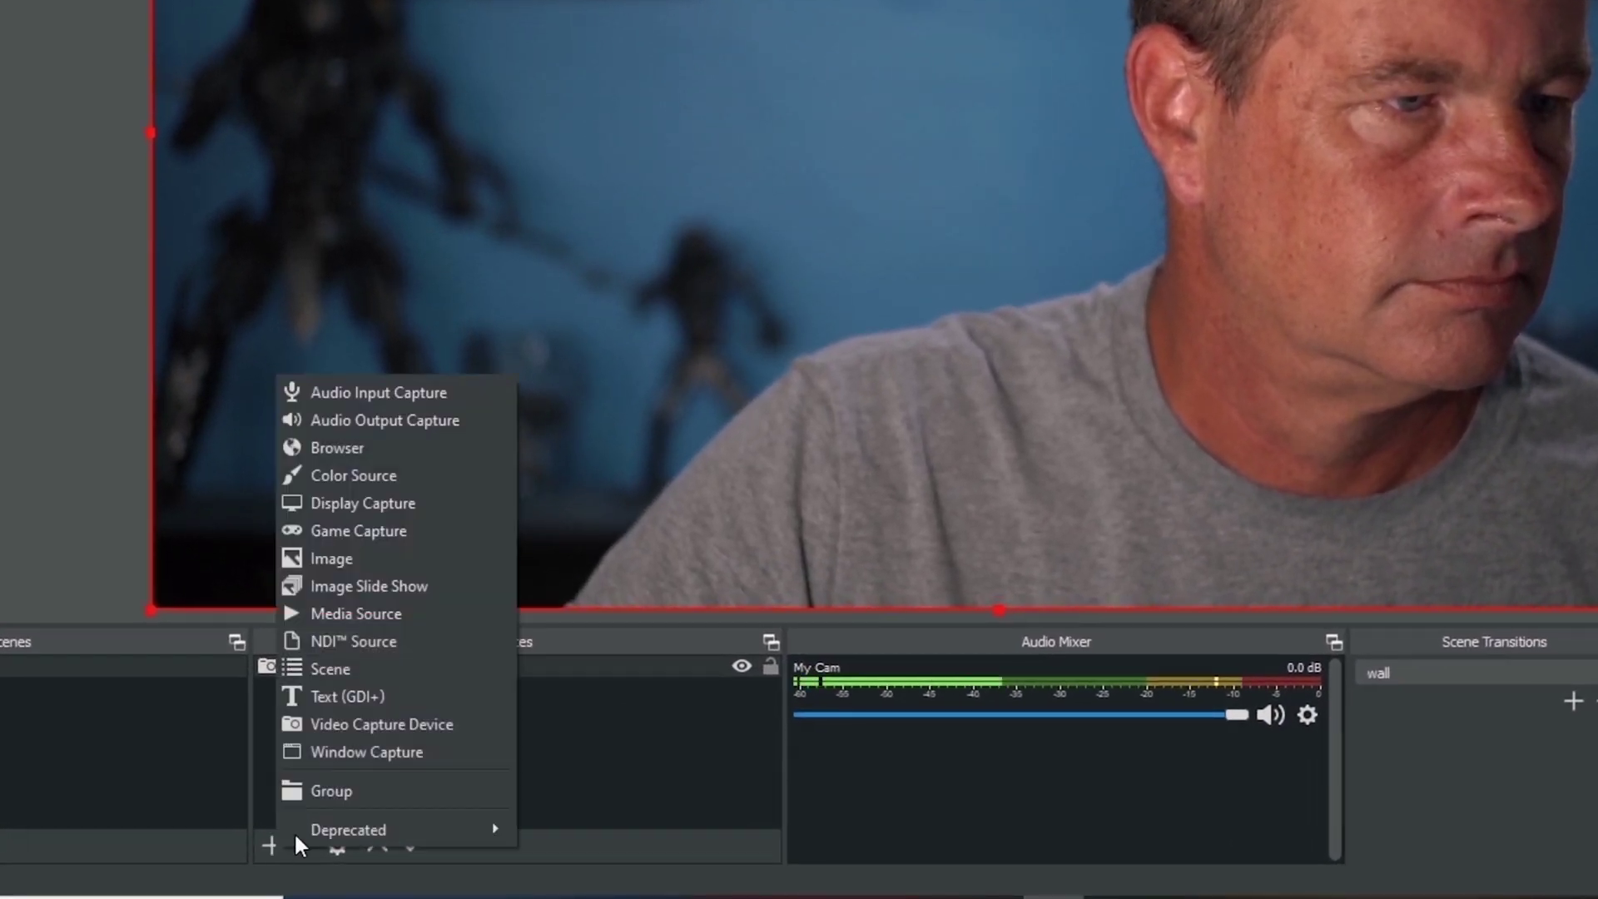
click(371, 608)
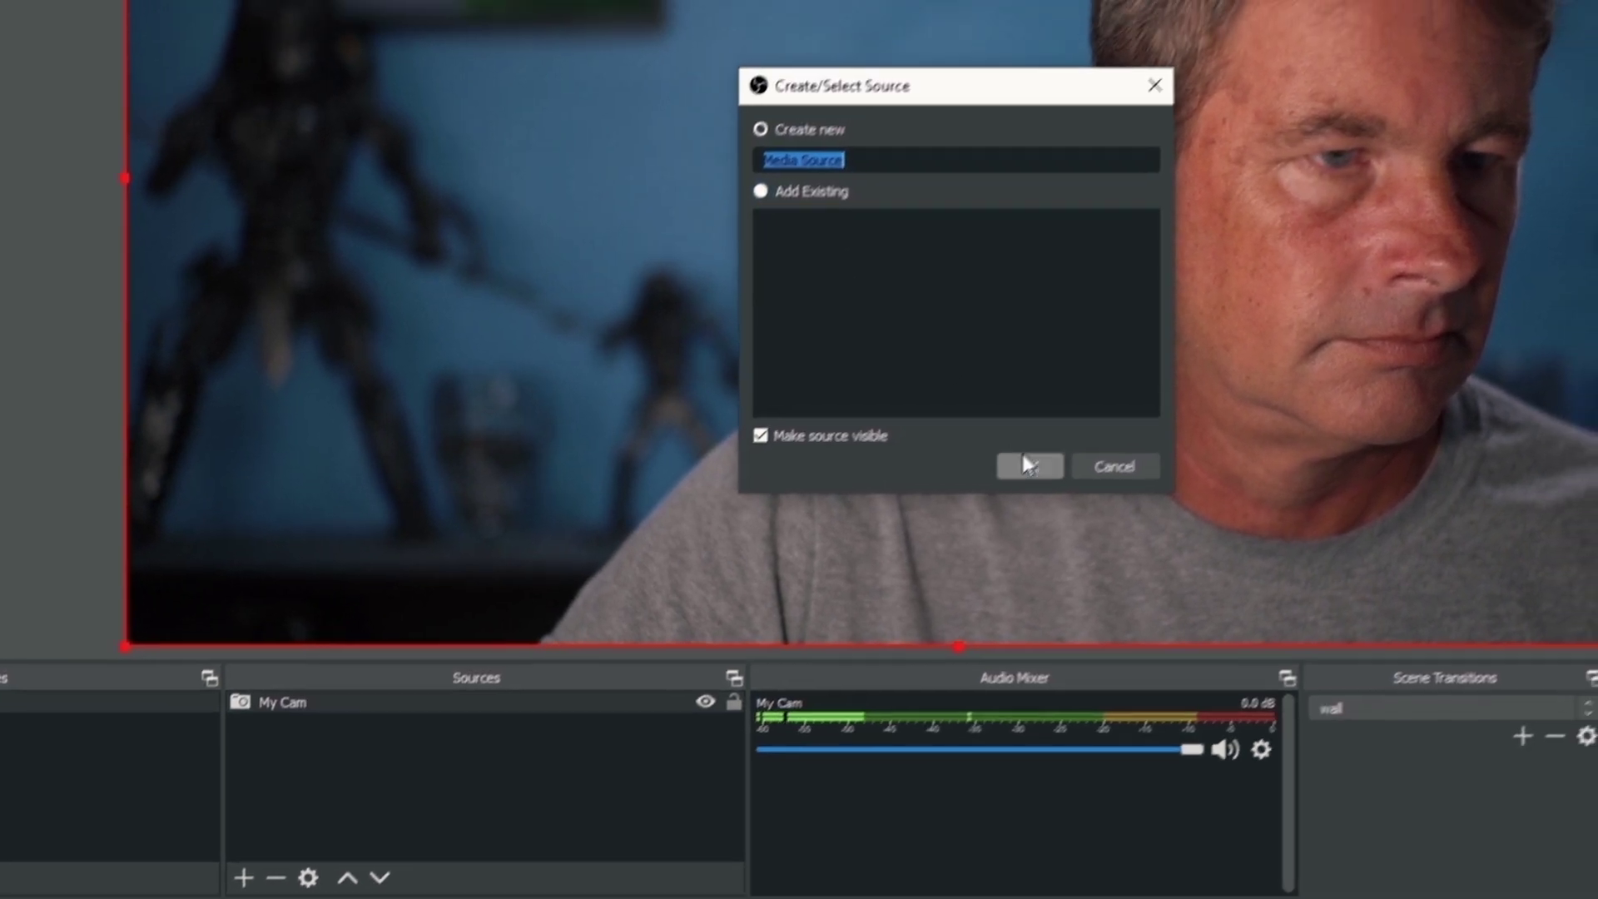
click(1071, 426)
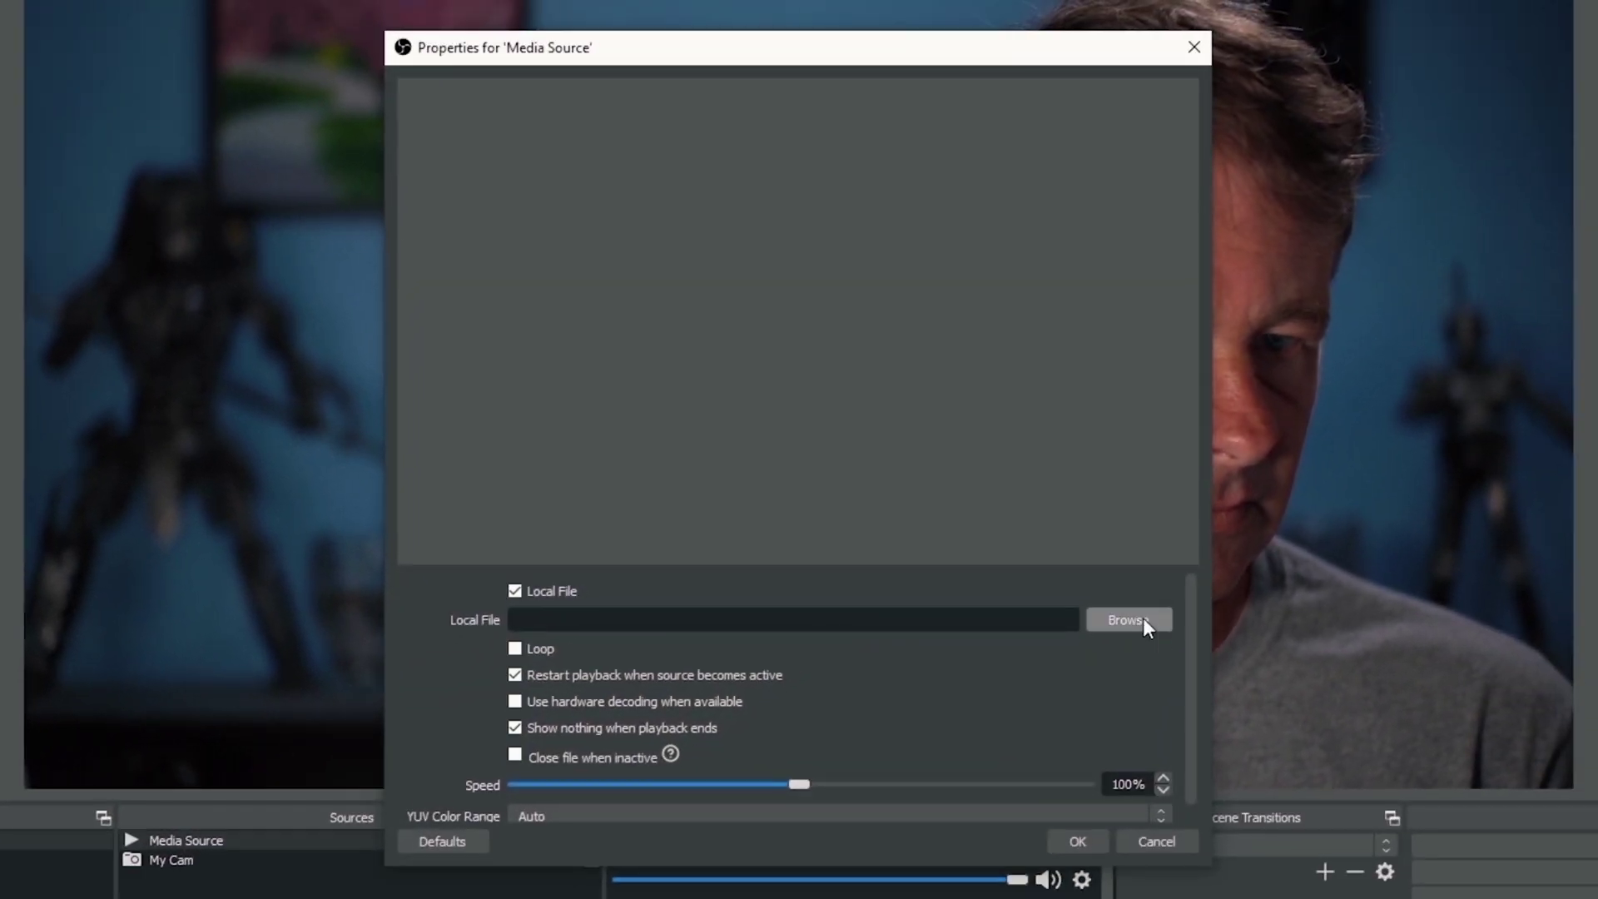
click(1142, 620)
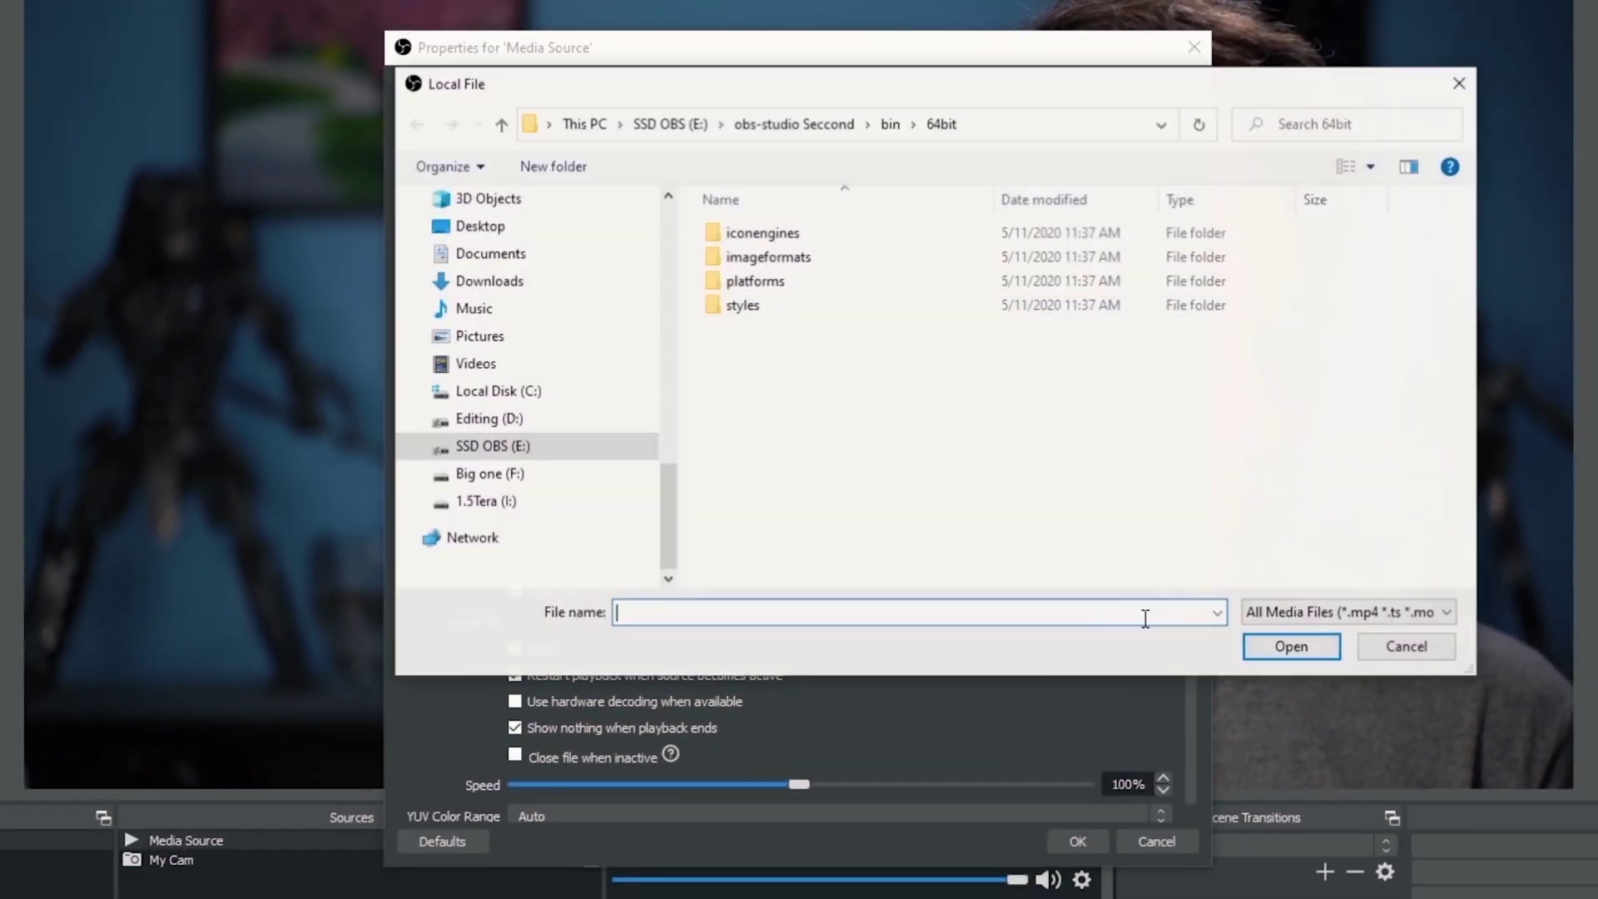
click(669, 123)
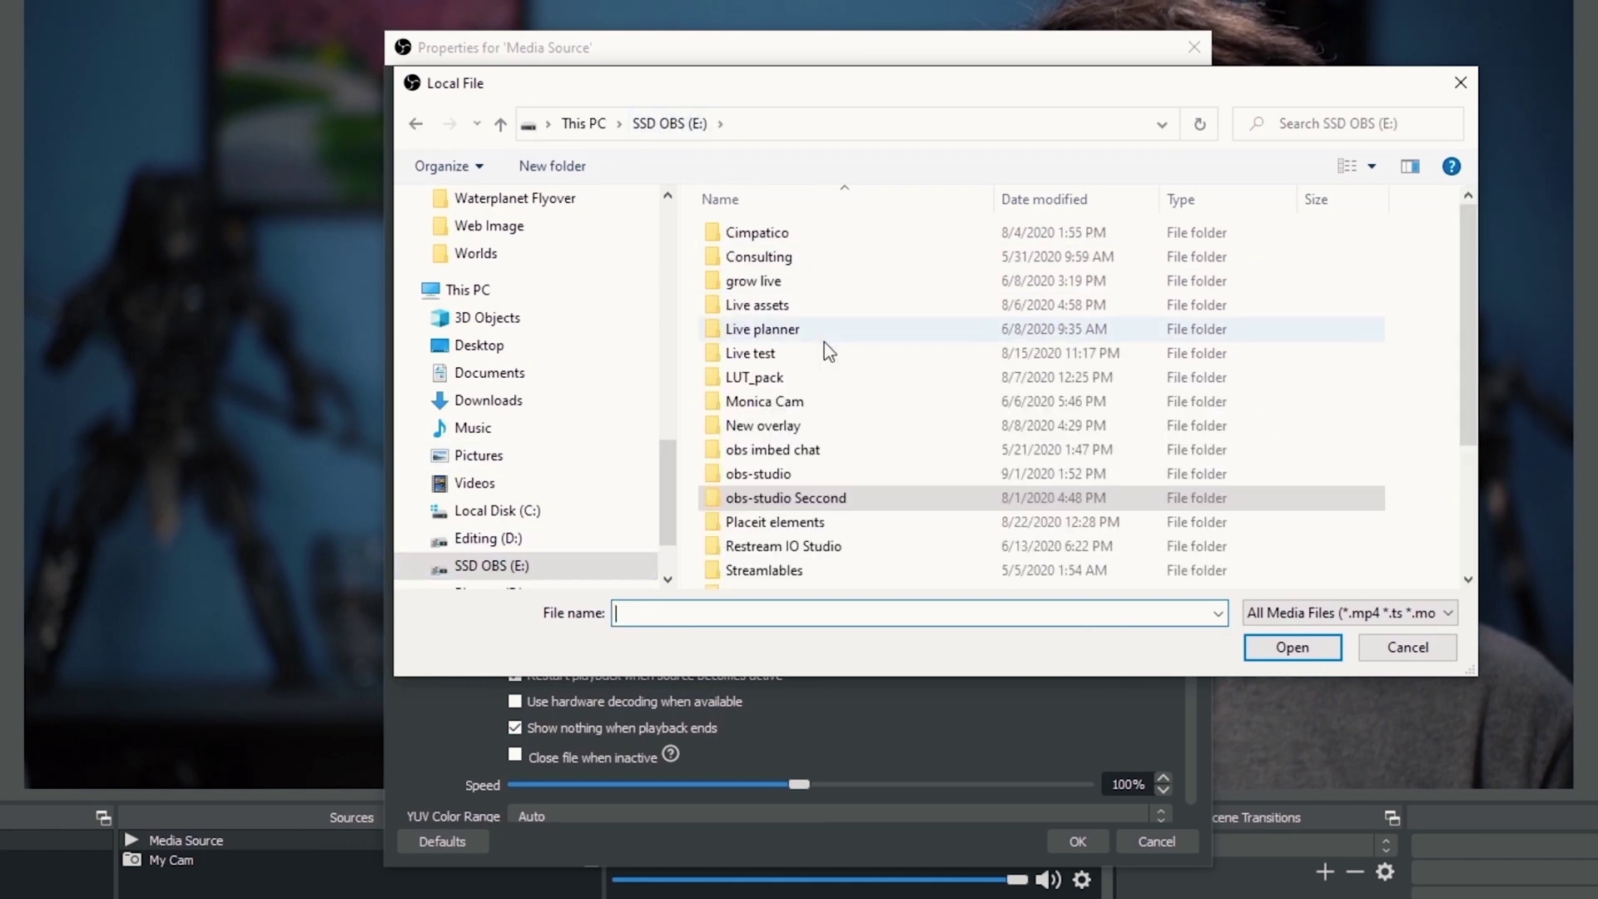
double_click(766, 410)
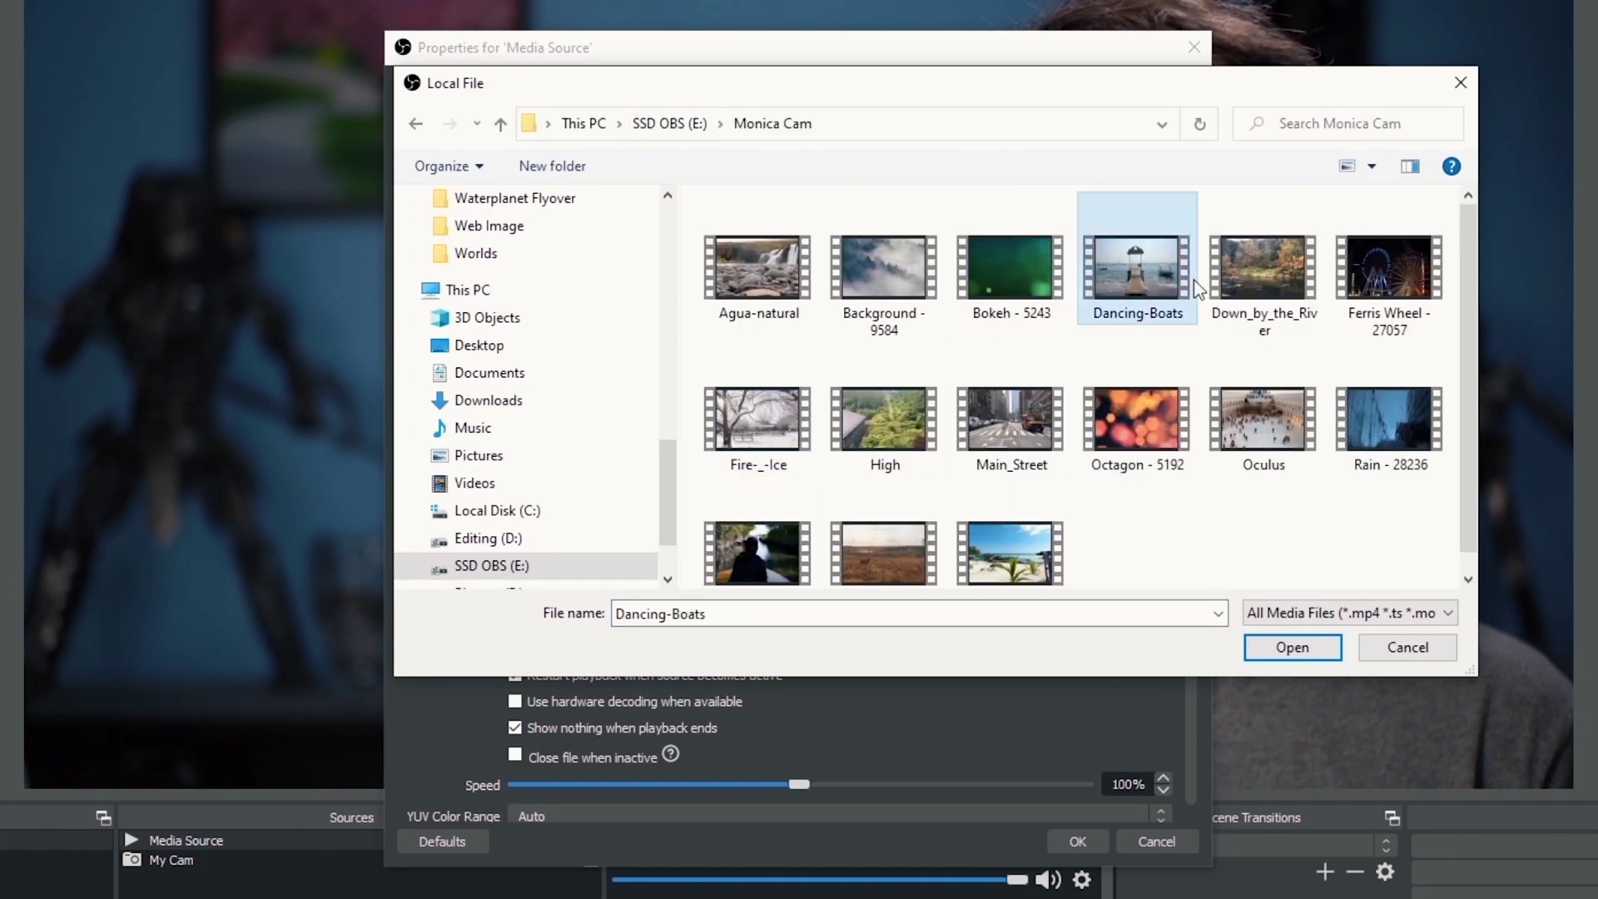
click(1289, 646)
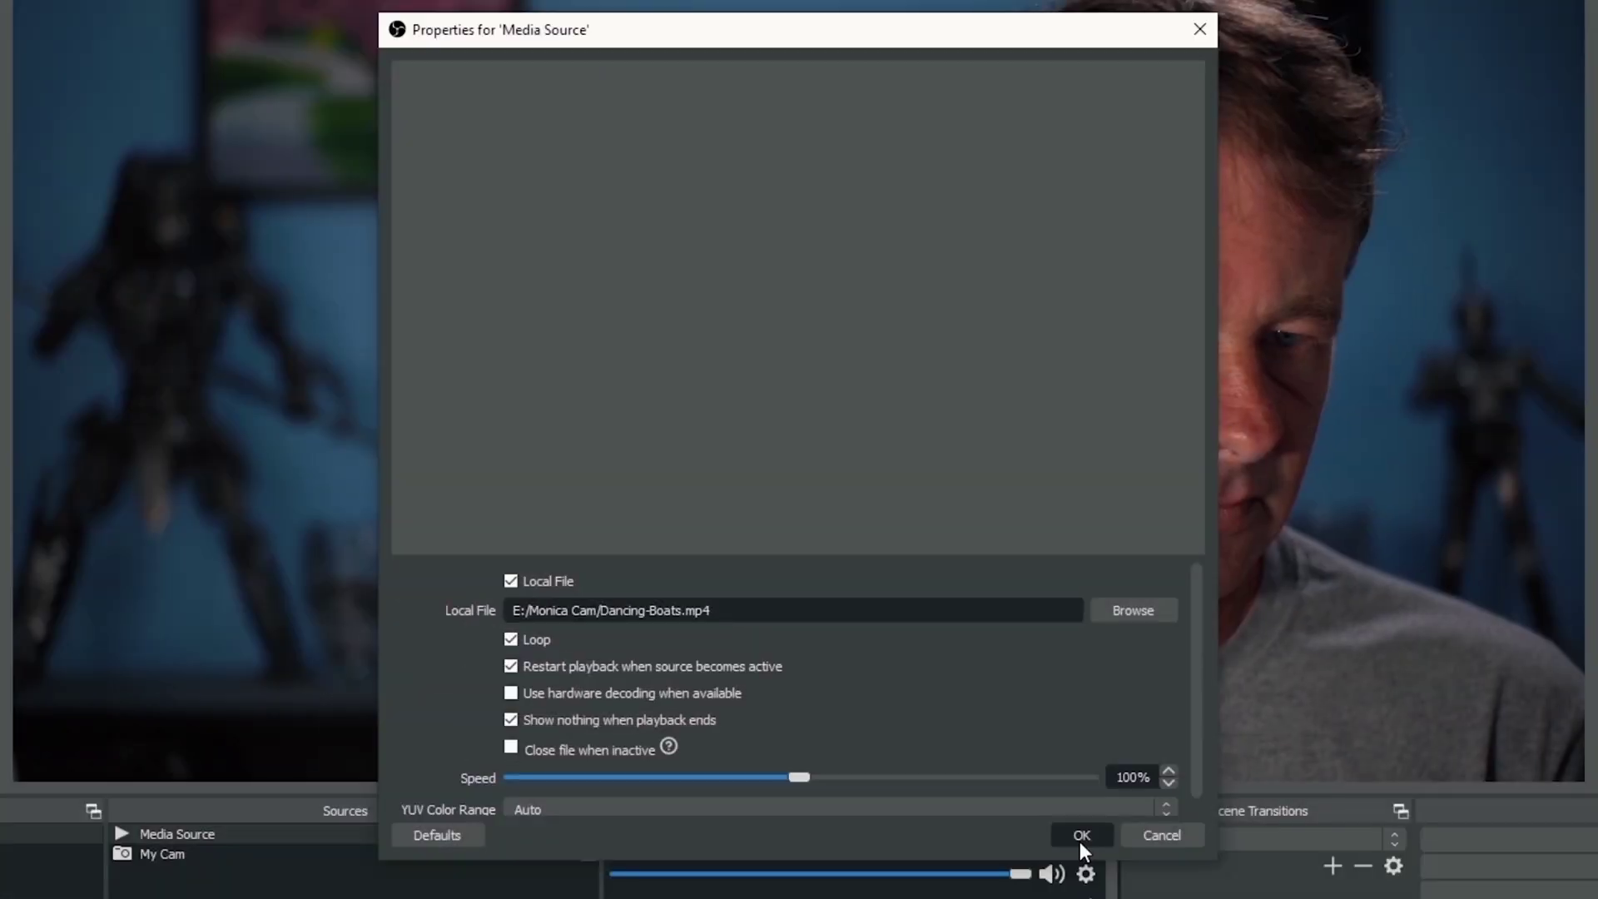
click(1080, 842)
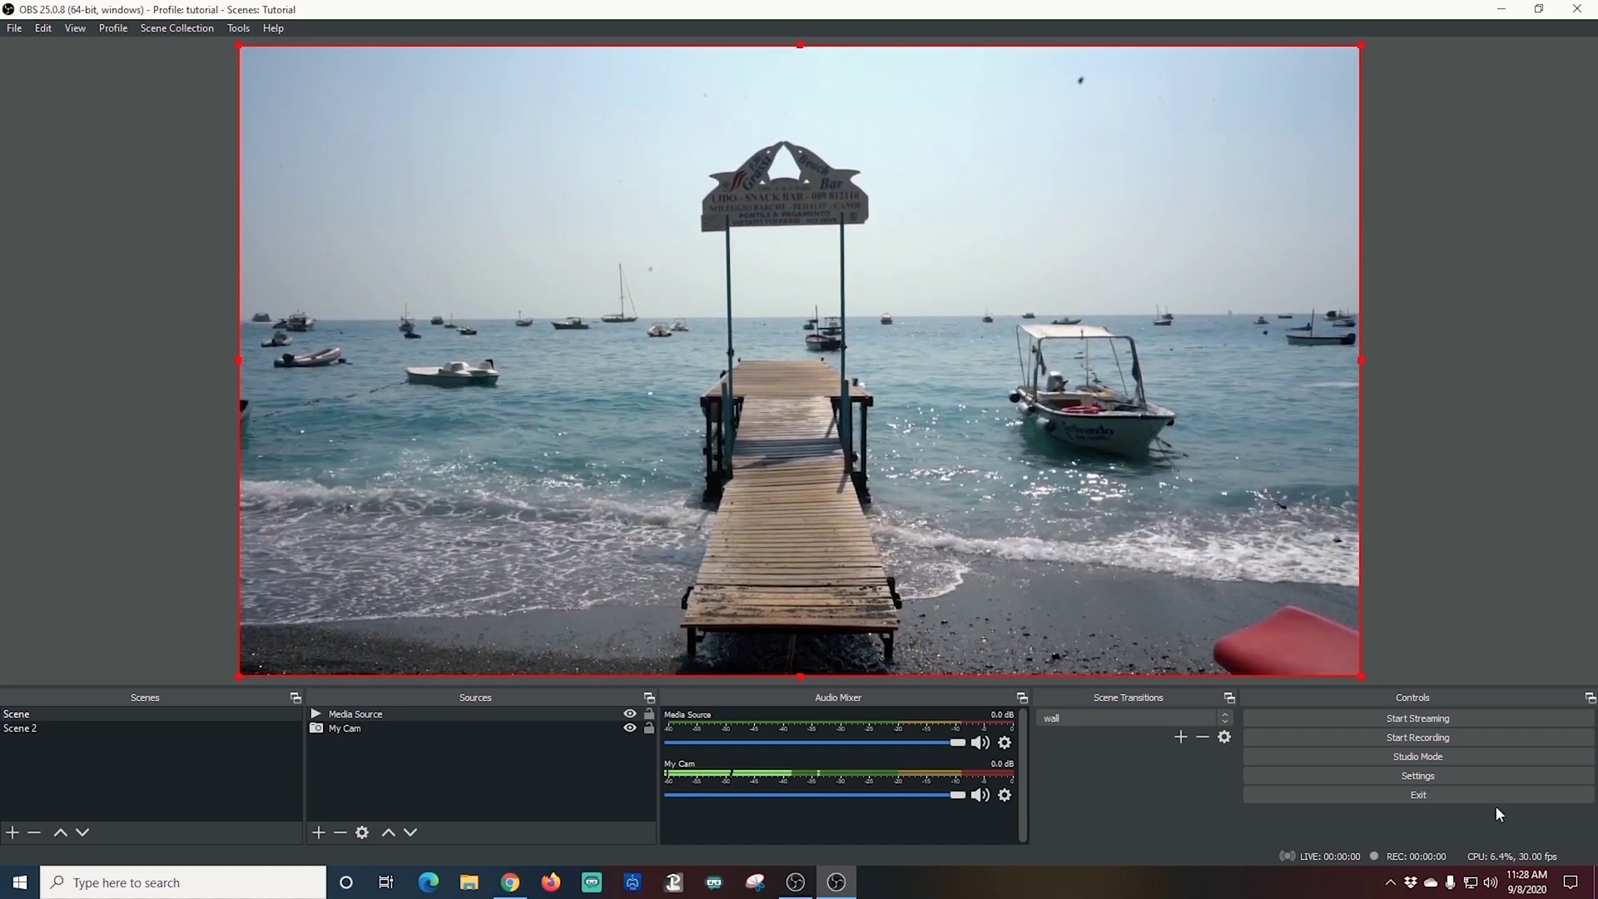
Step: Set Num Del as the Show and Hide 'Media Source' hotkey under Scene
click(1420, 775)
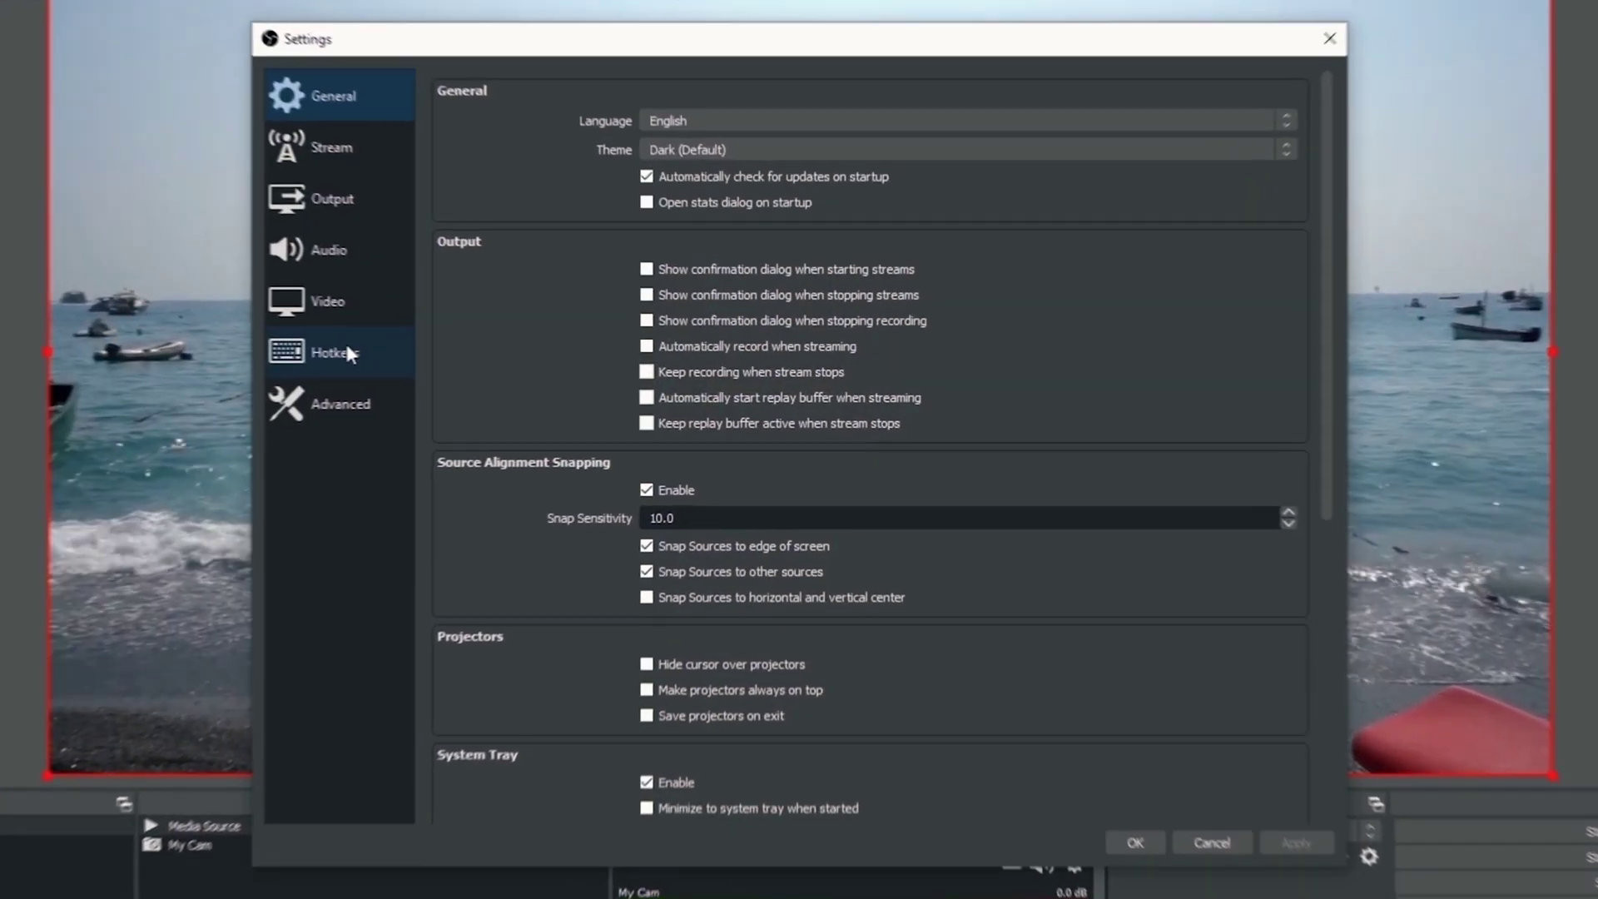
click(348, 353)
scroll(641, 491, down, 5)
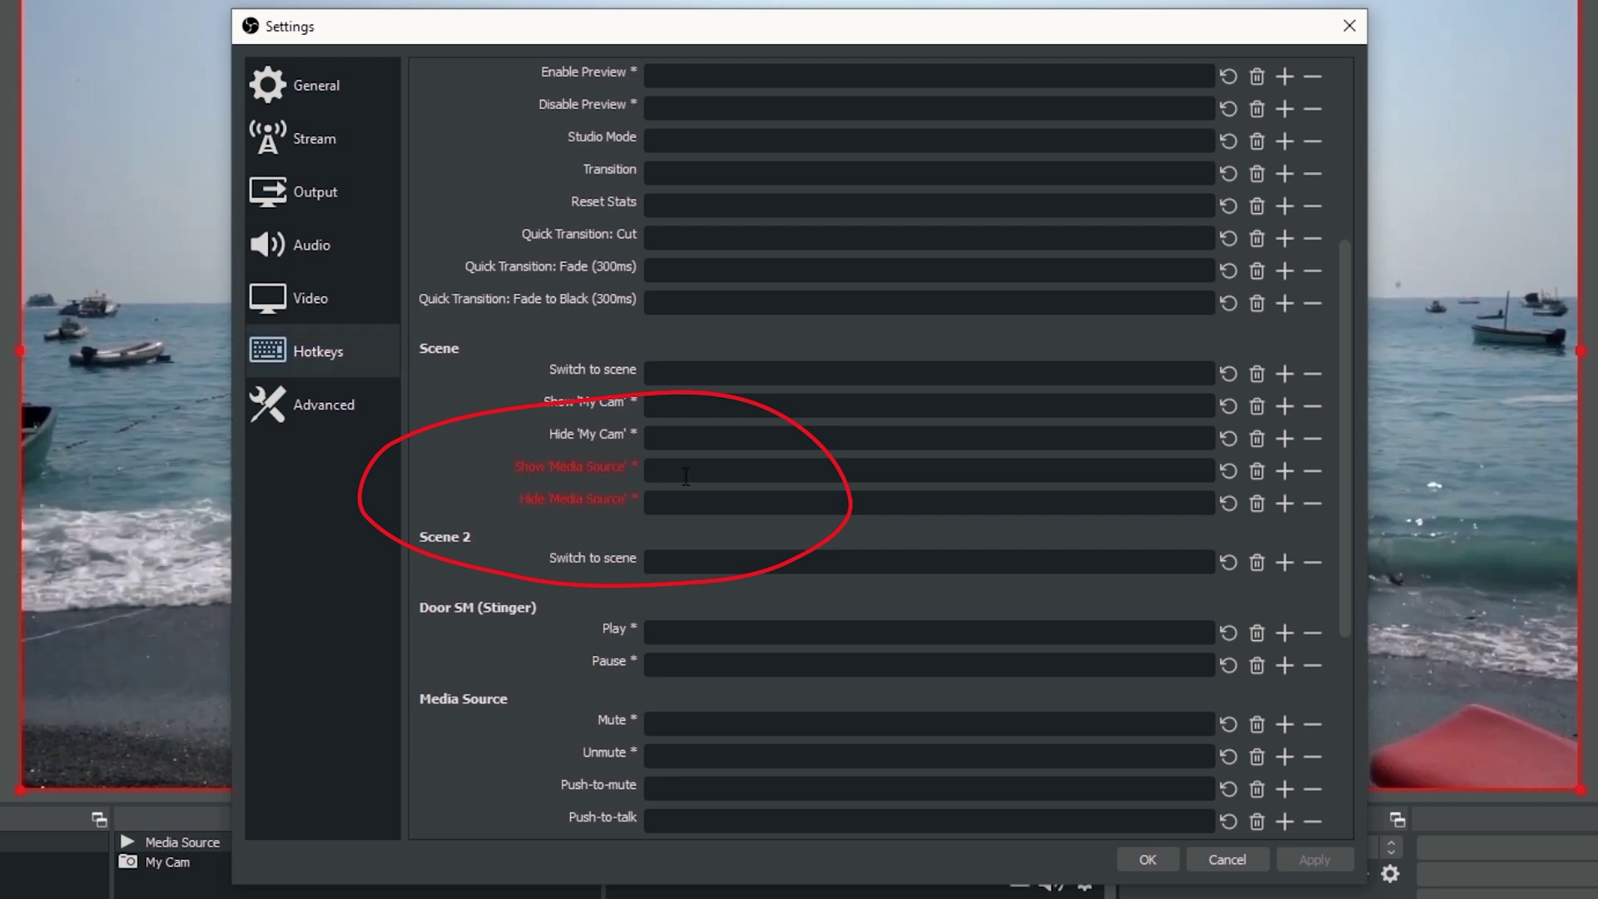
key(KP_Delete)
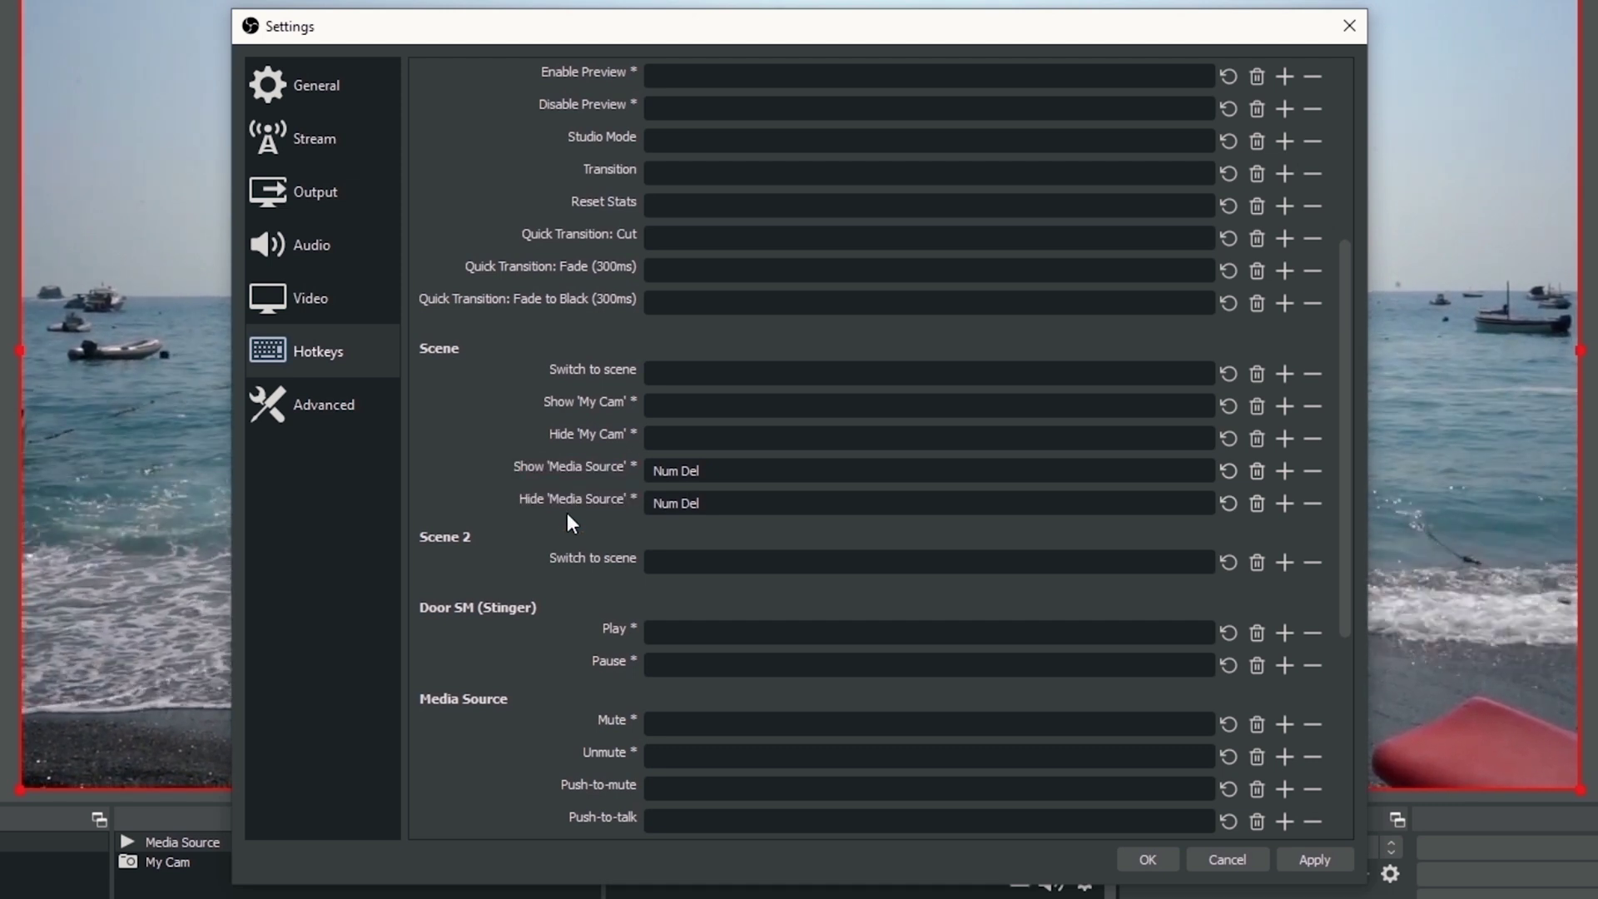
click(1132, 853)
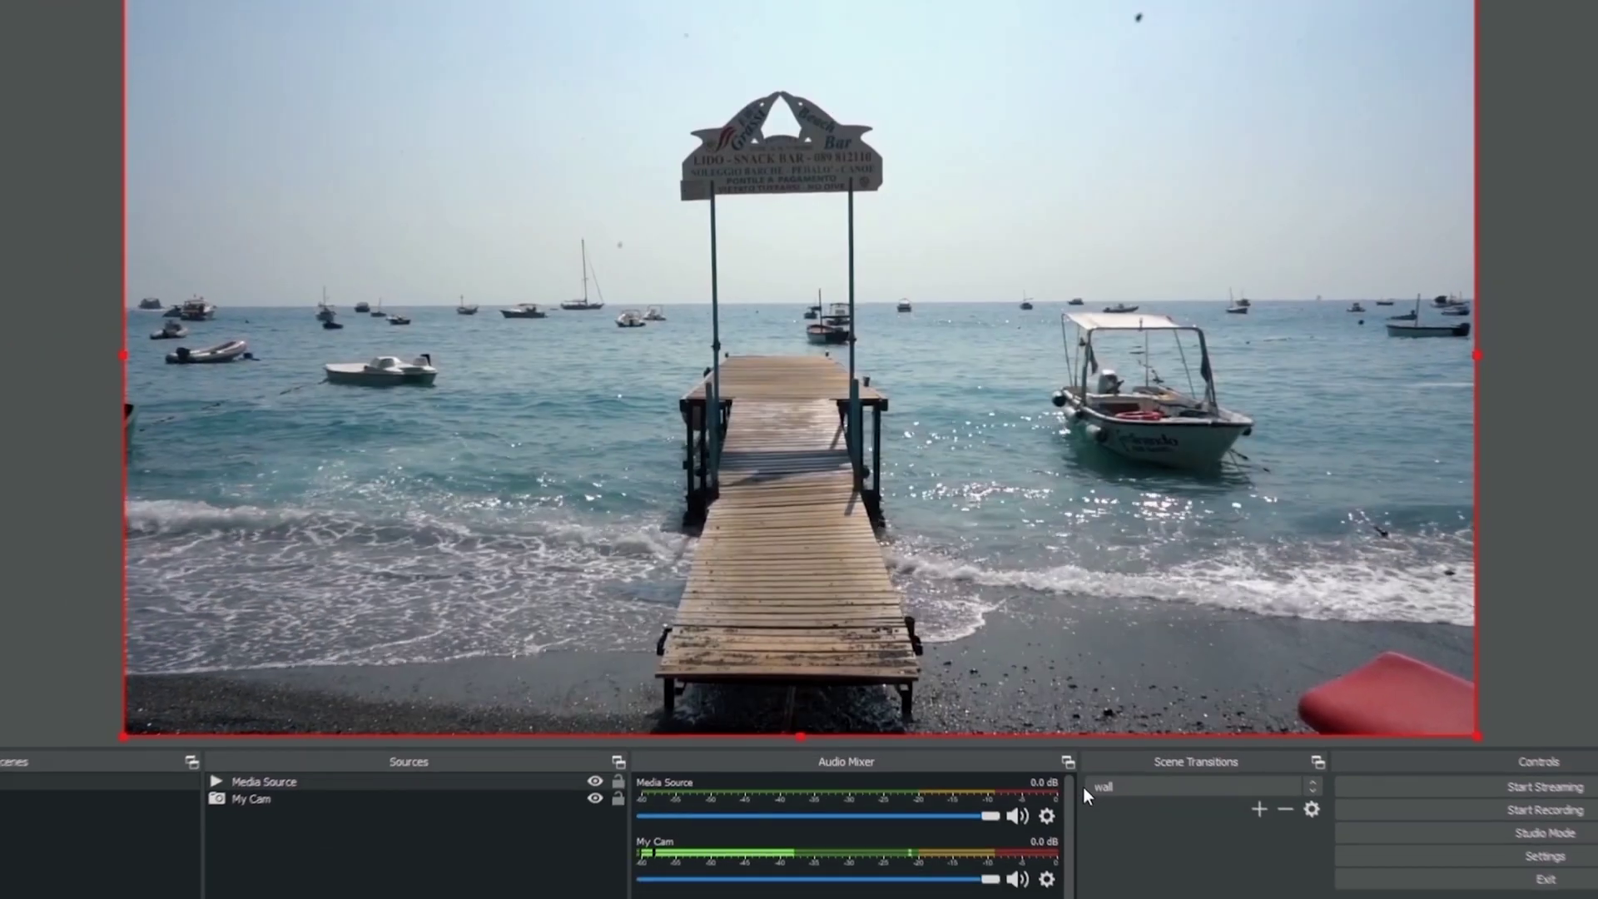
Step: Toggle the beach media over the webcam with Num Ins/Num Del, then switch to Scene 2
key(KP_Insert)
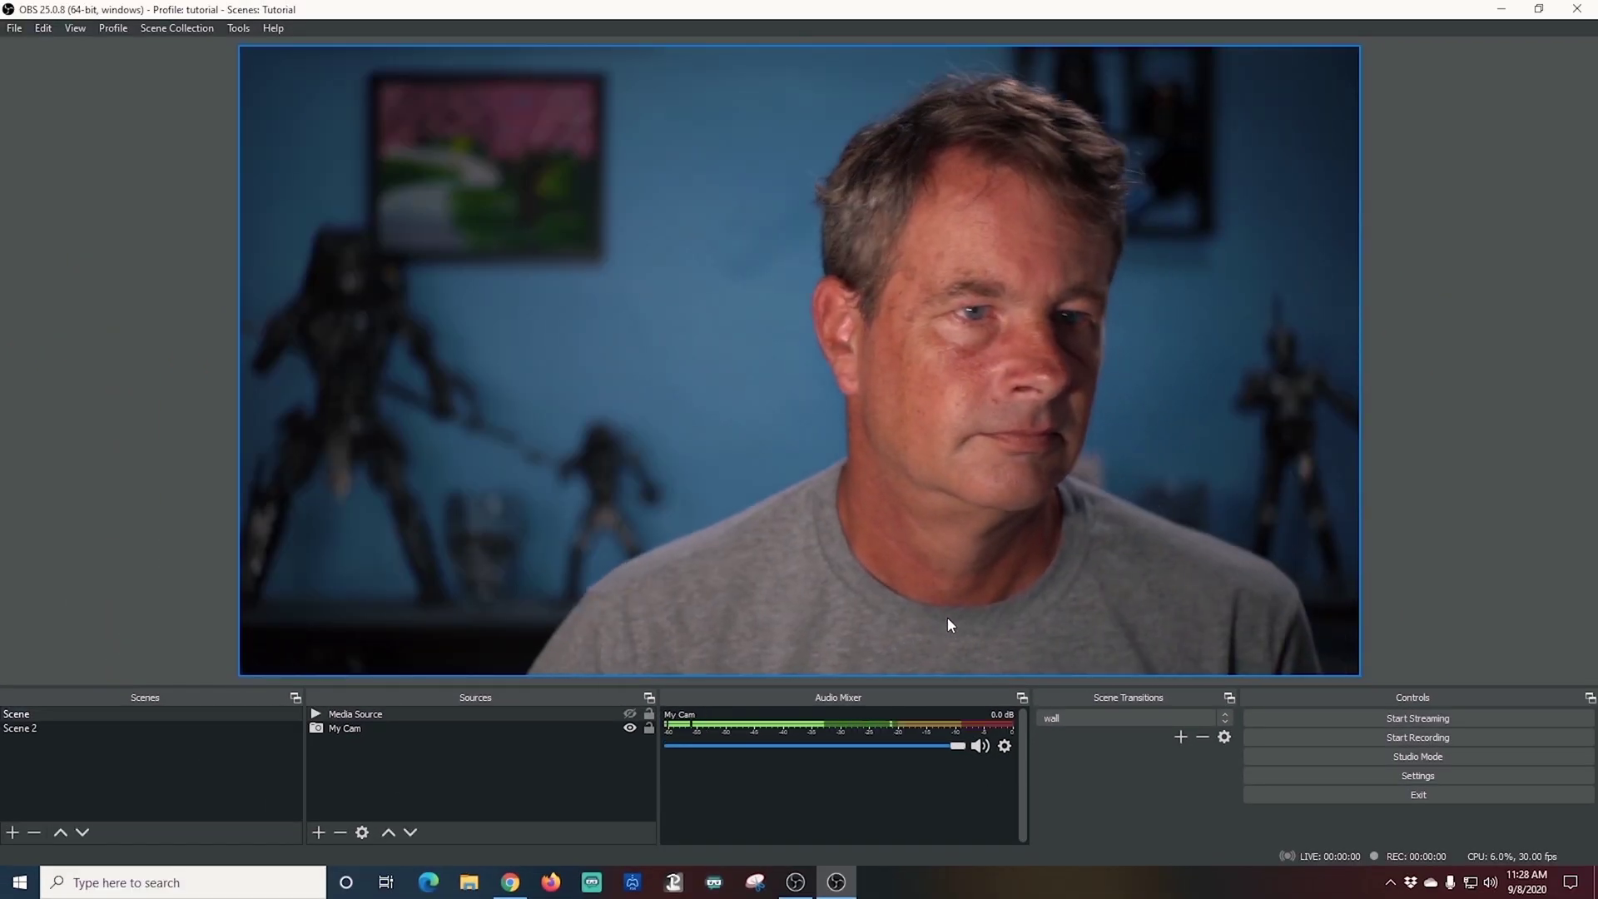
key(KP_Delete)
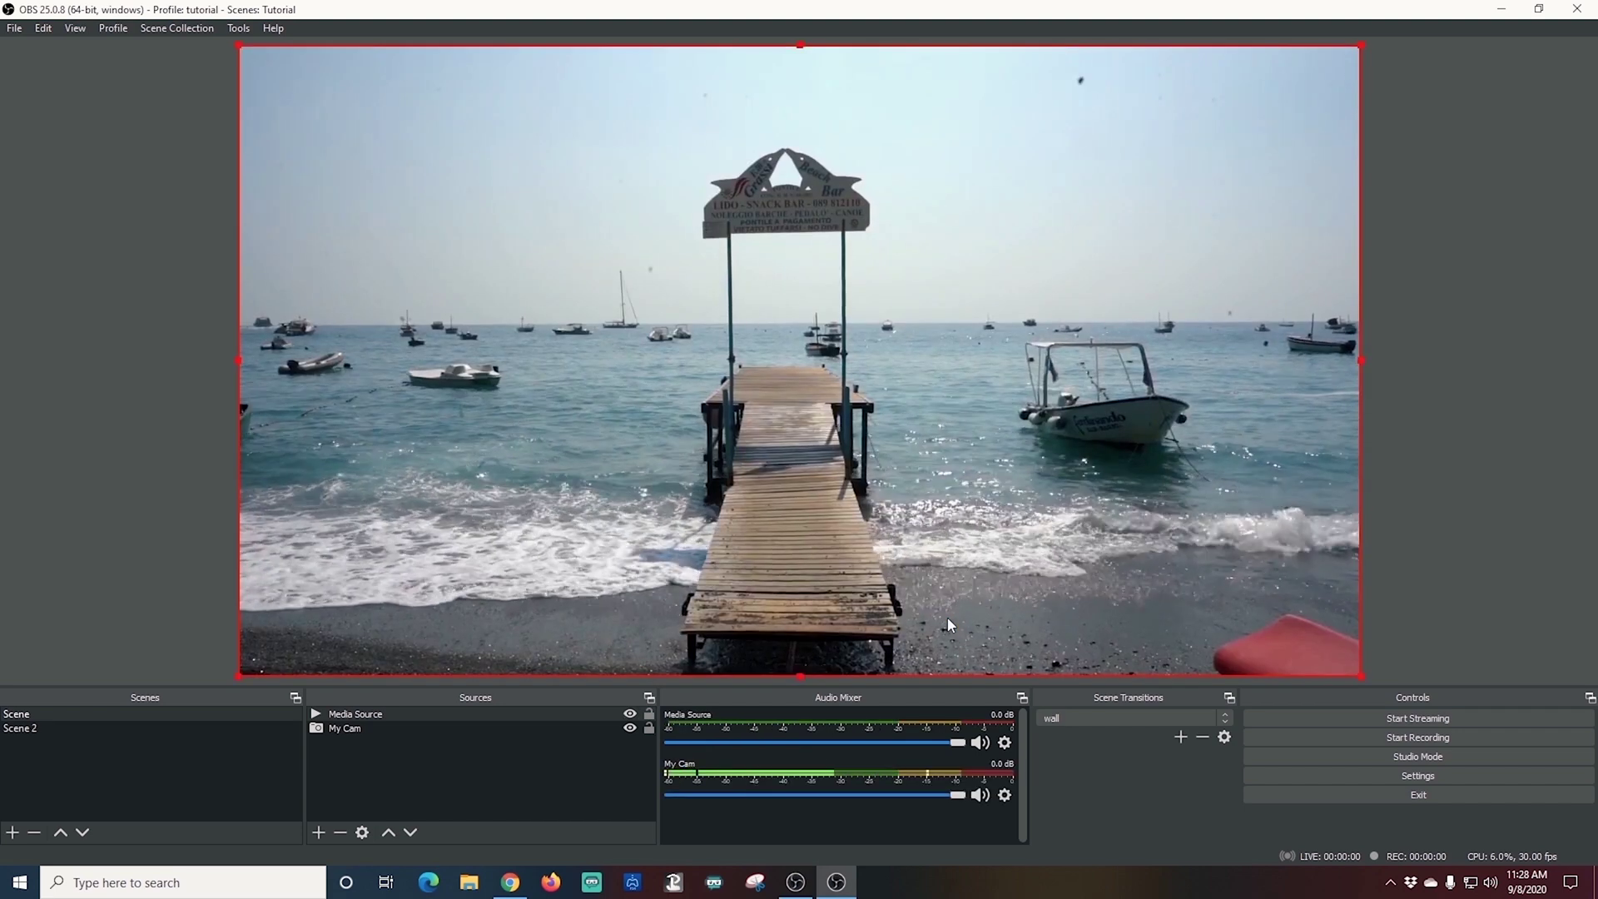
key(KP_Insert)
key(KP_Delete)
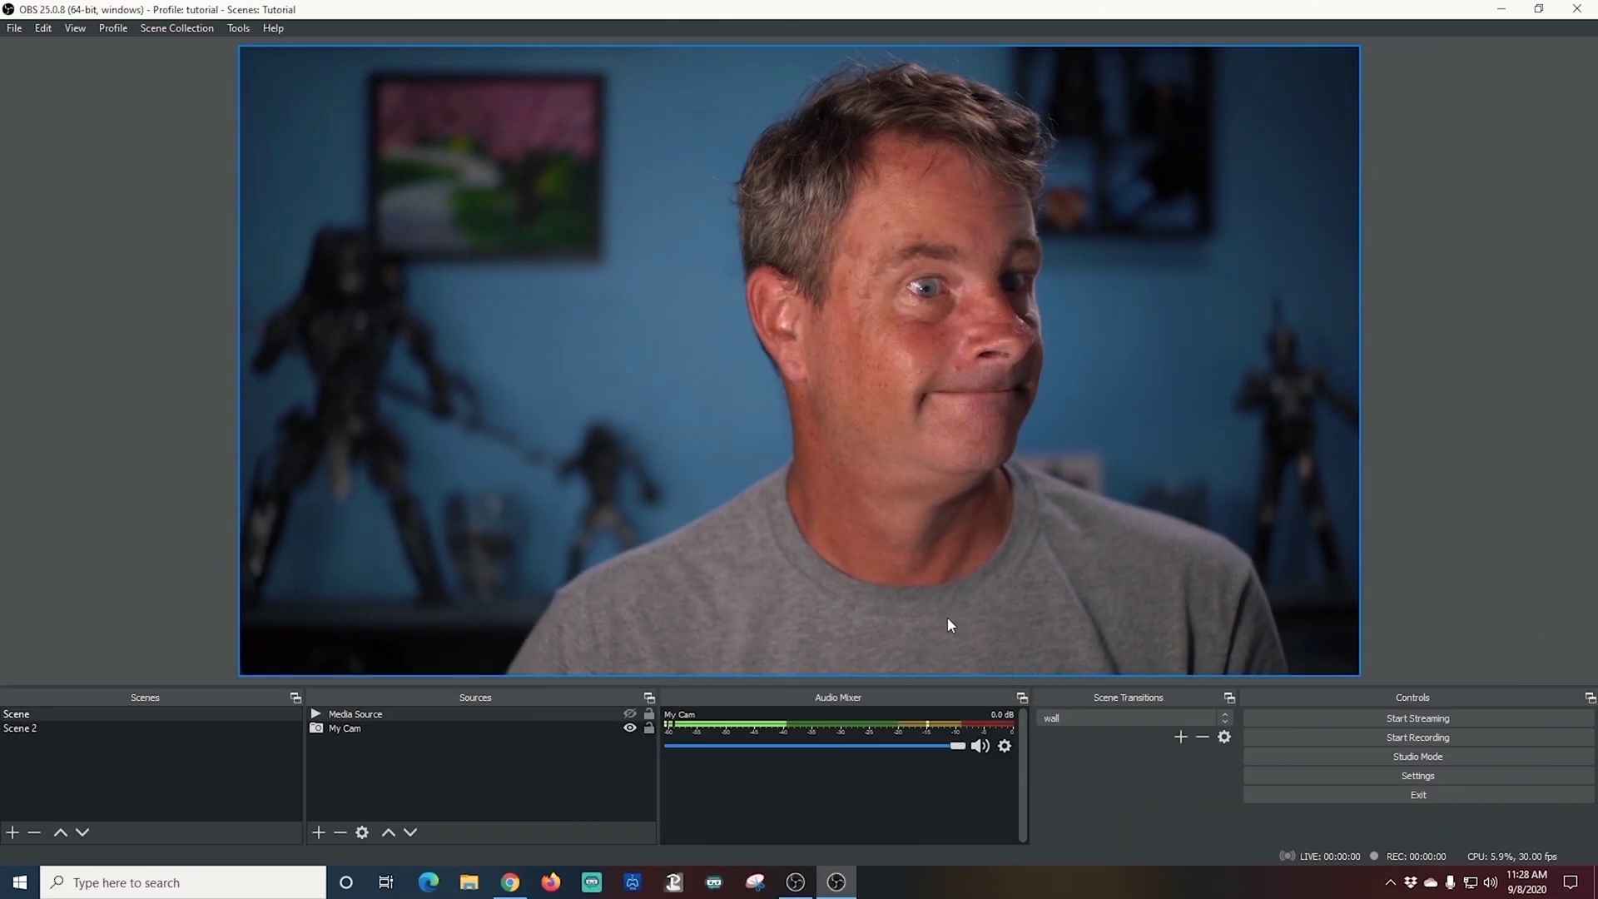
key(KP_Delete)
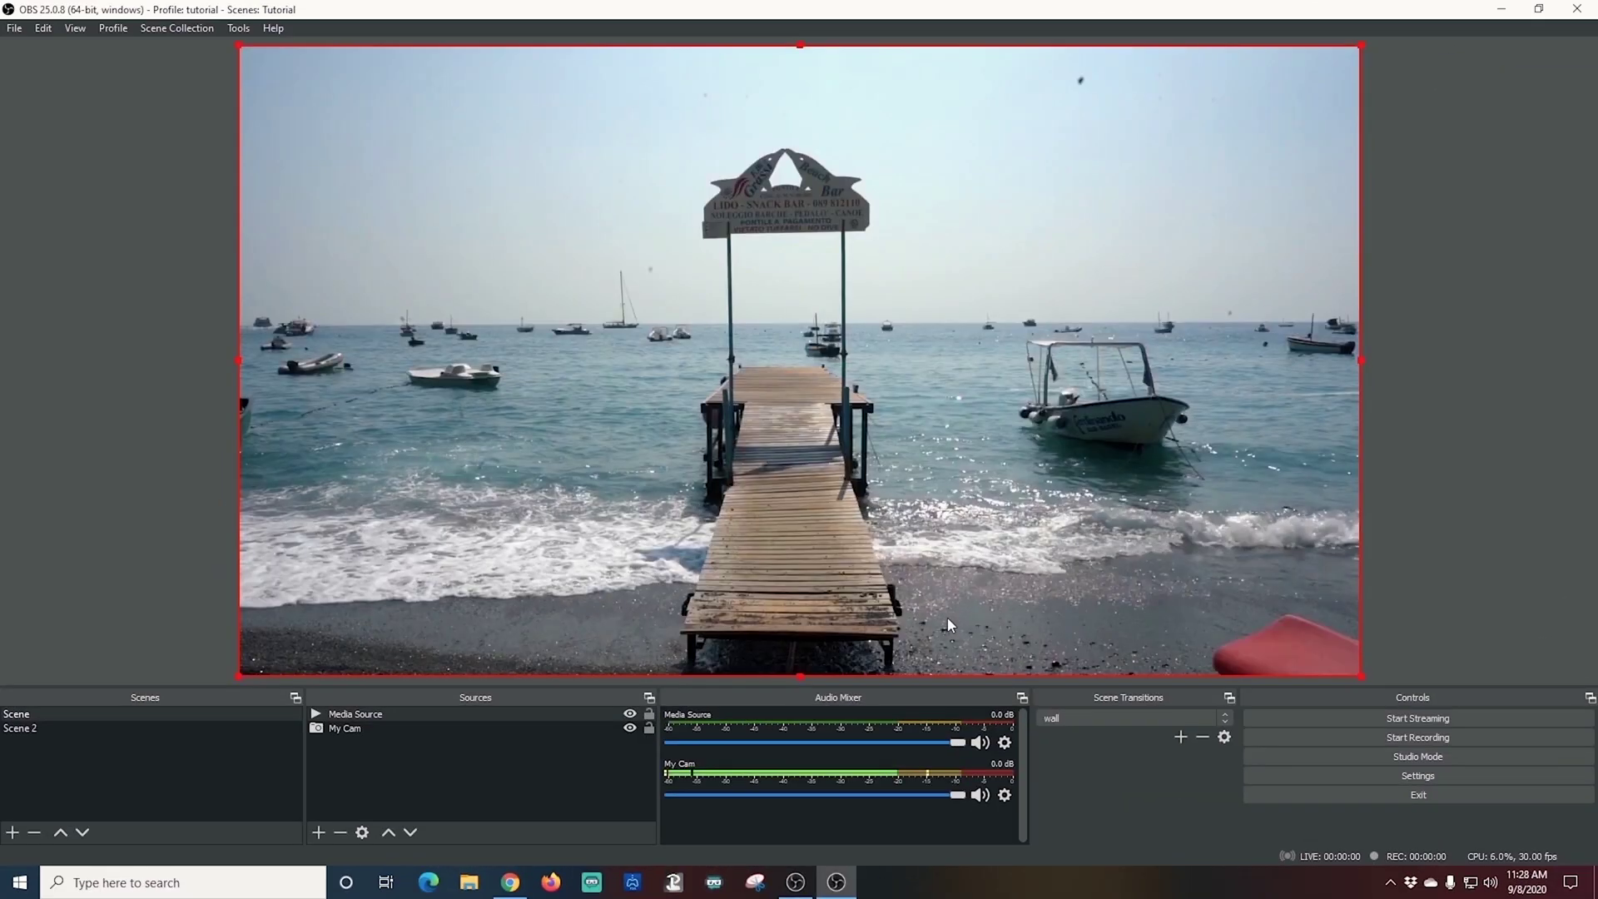
key(KP_Insert)
key(KP_Delete)
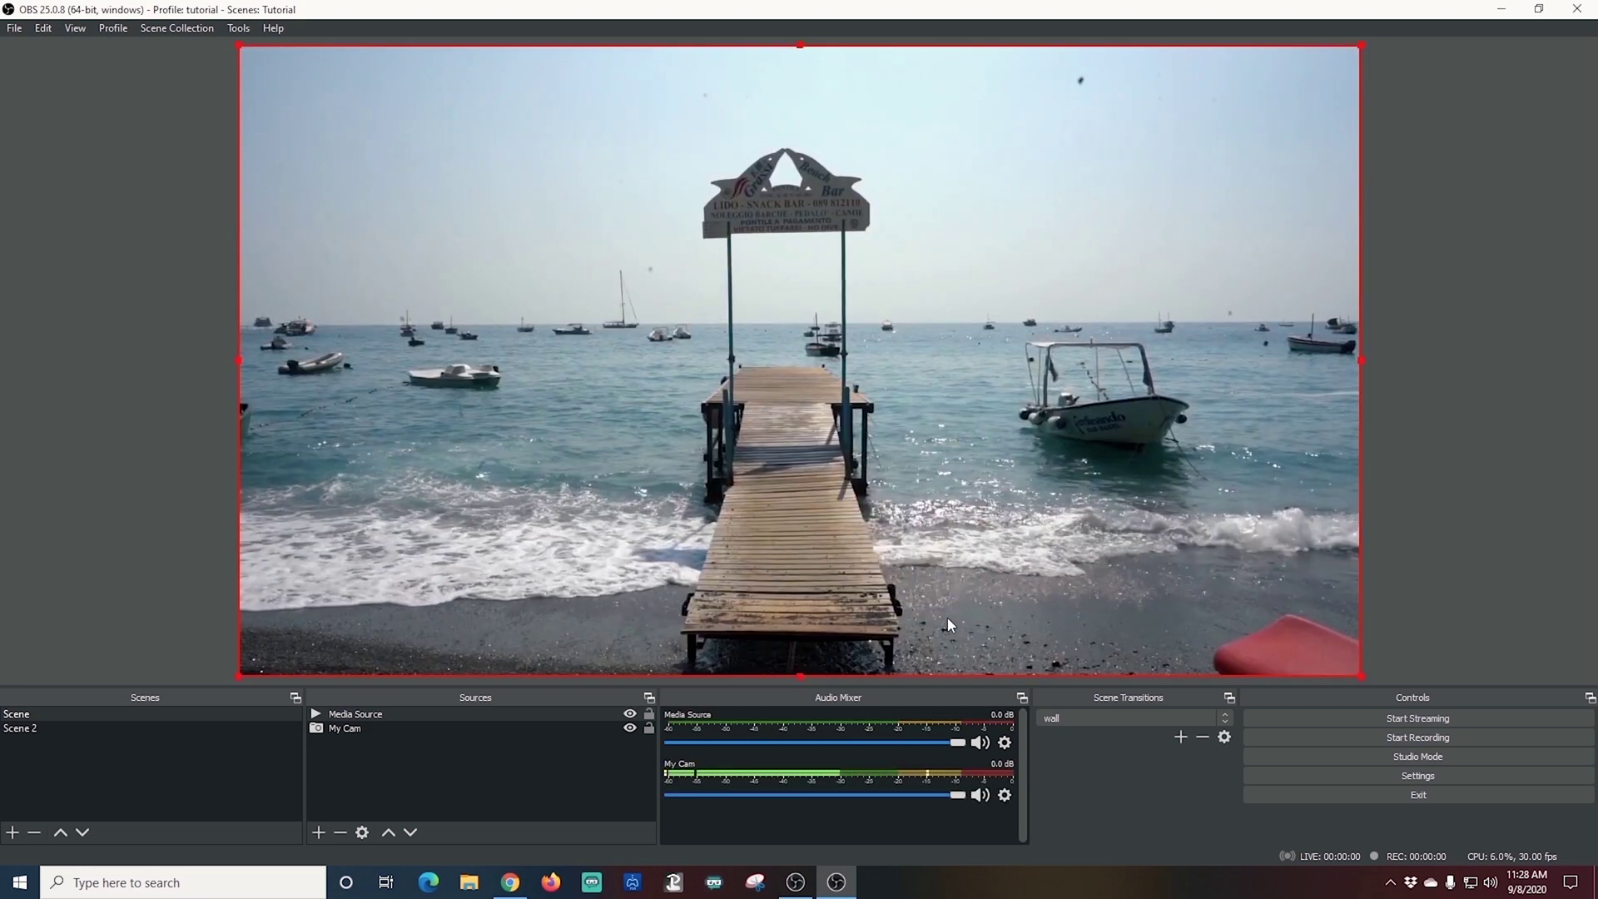
key(KP_Insert)
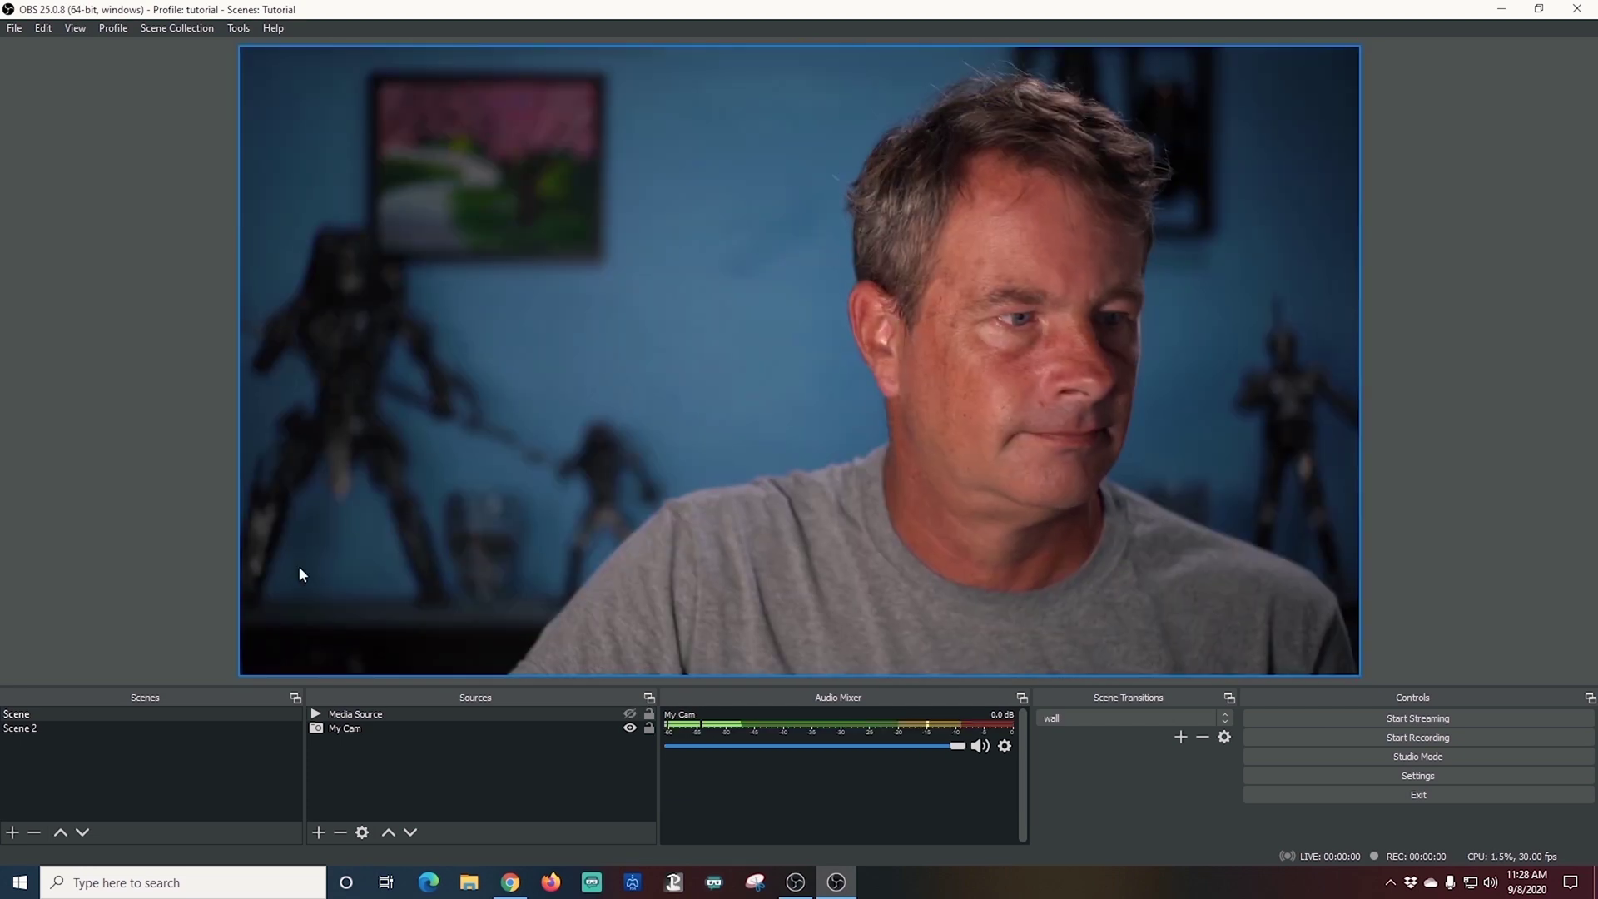
click(22, 729)
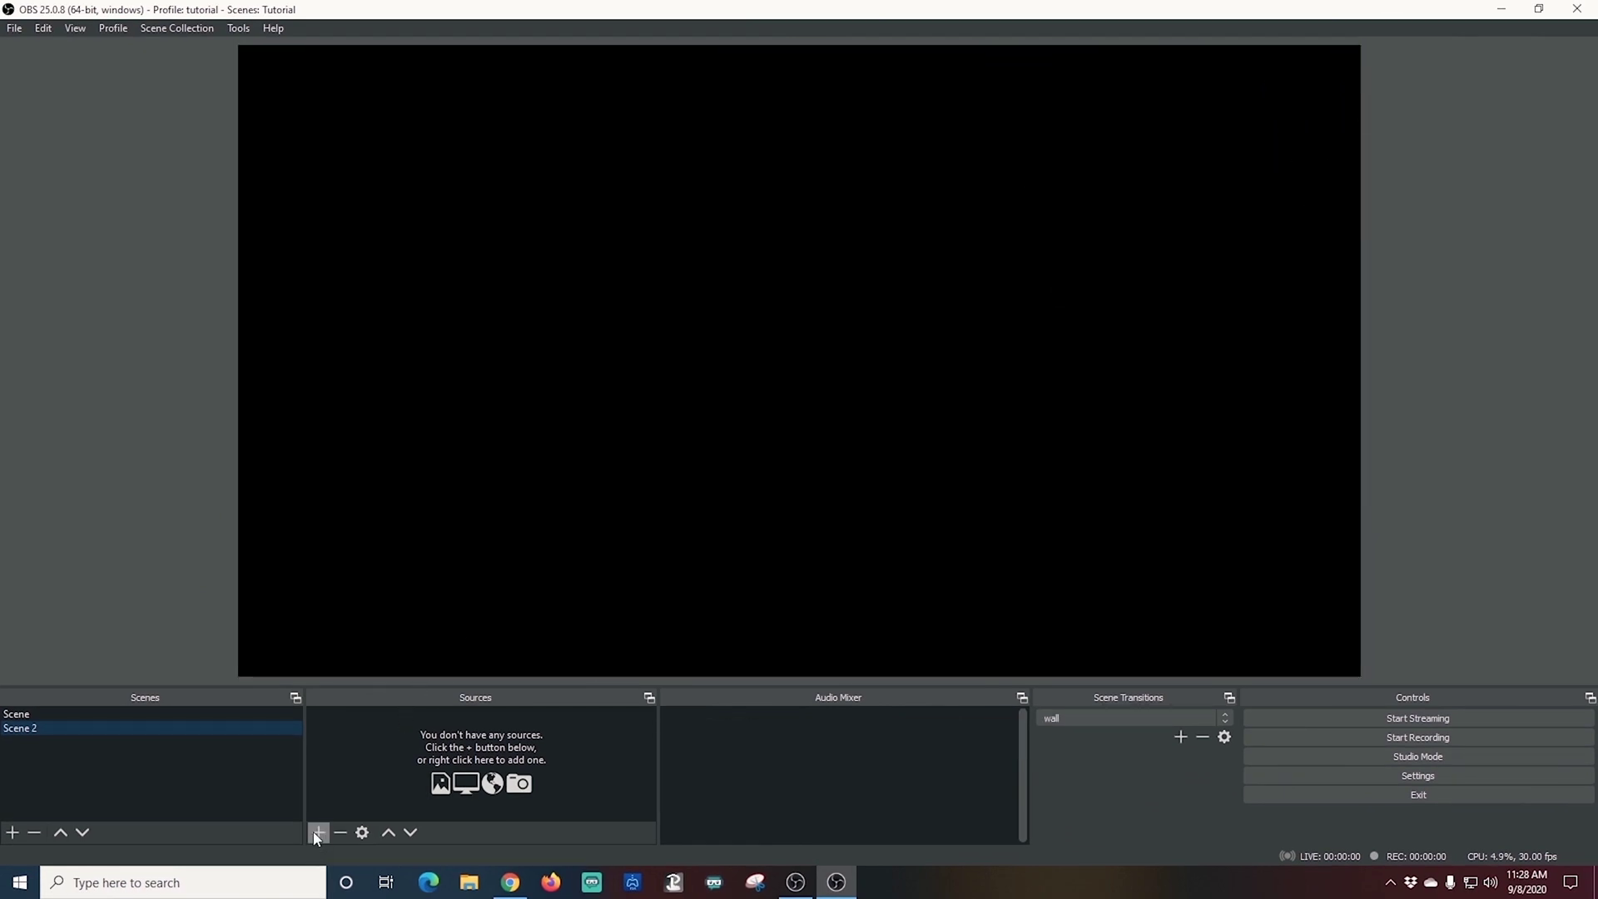
Step: Maximize the Chrome window so it fills the screen
click(317, 833)
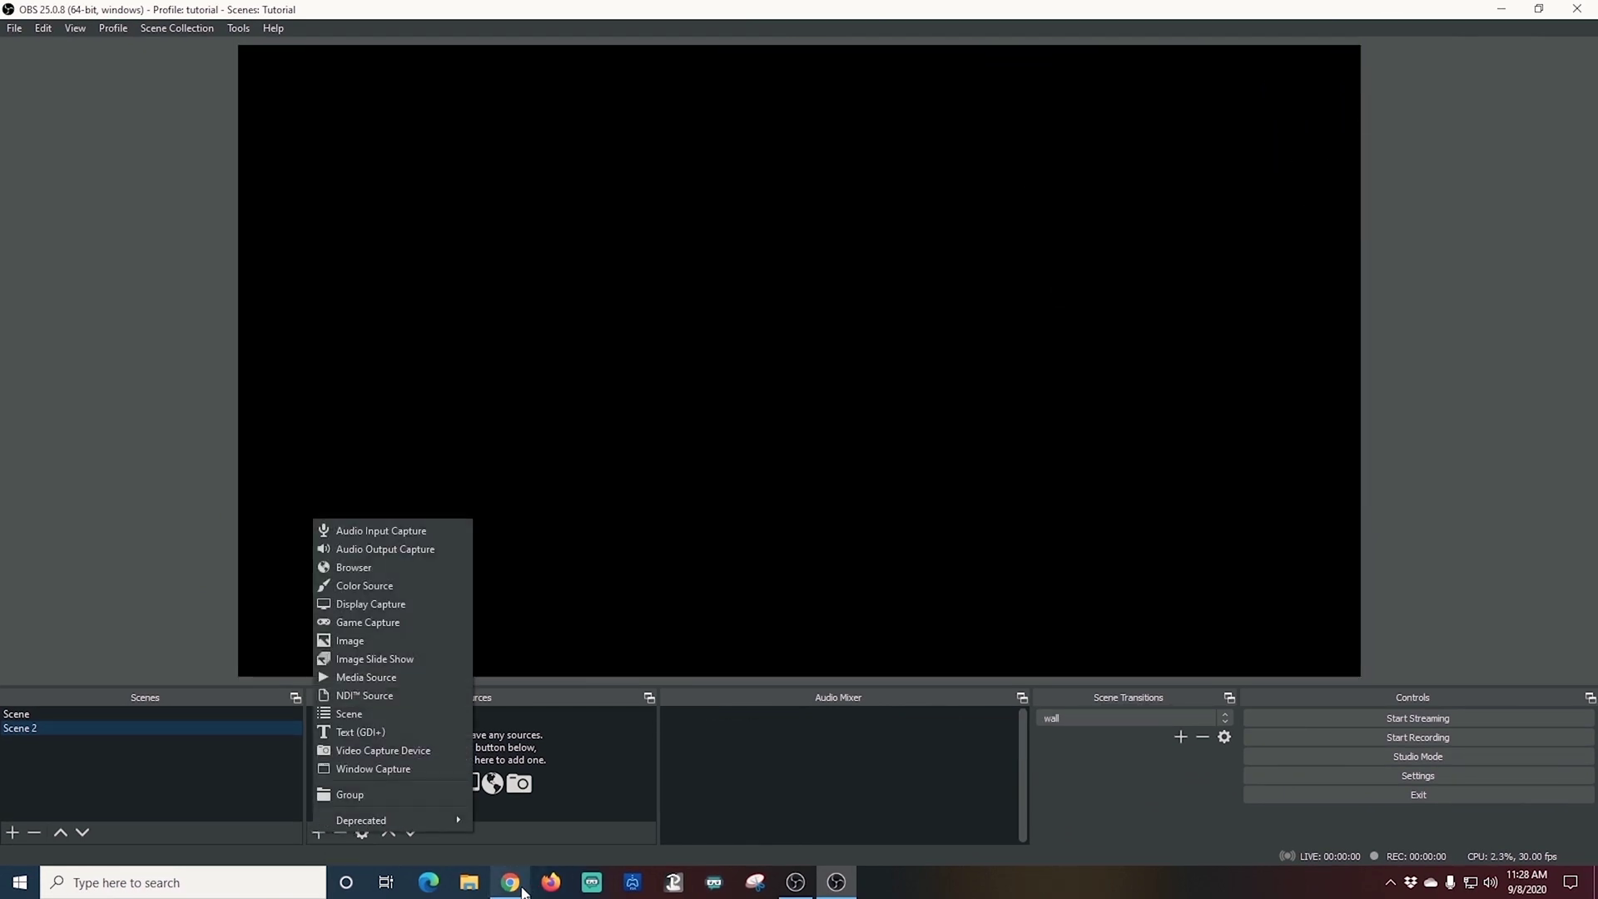
click(511, 884)
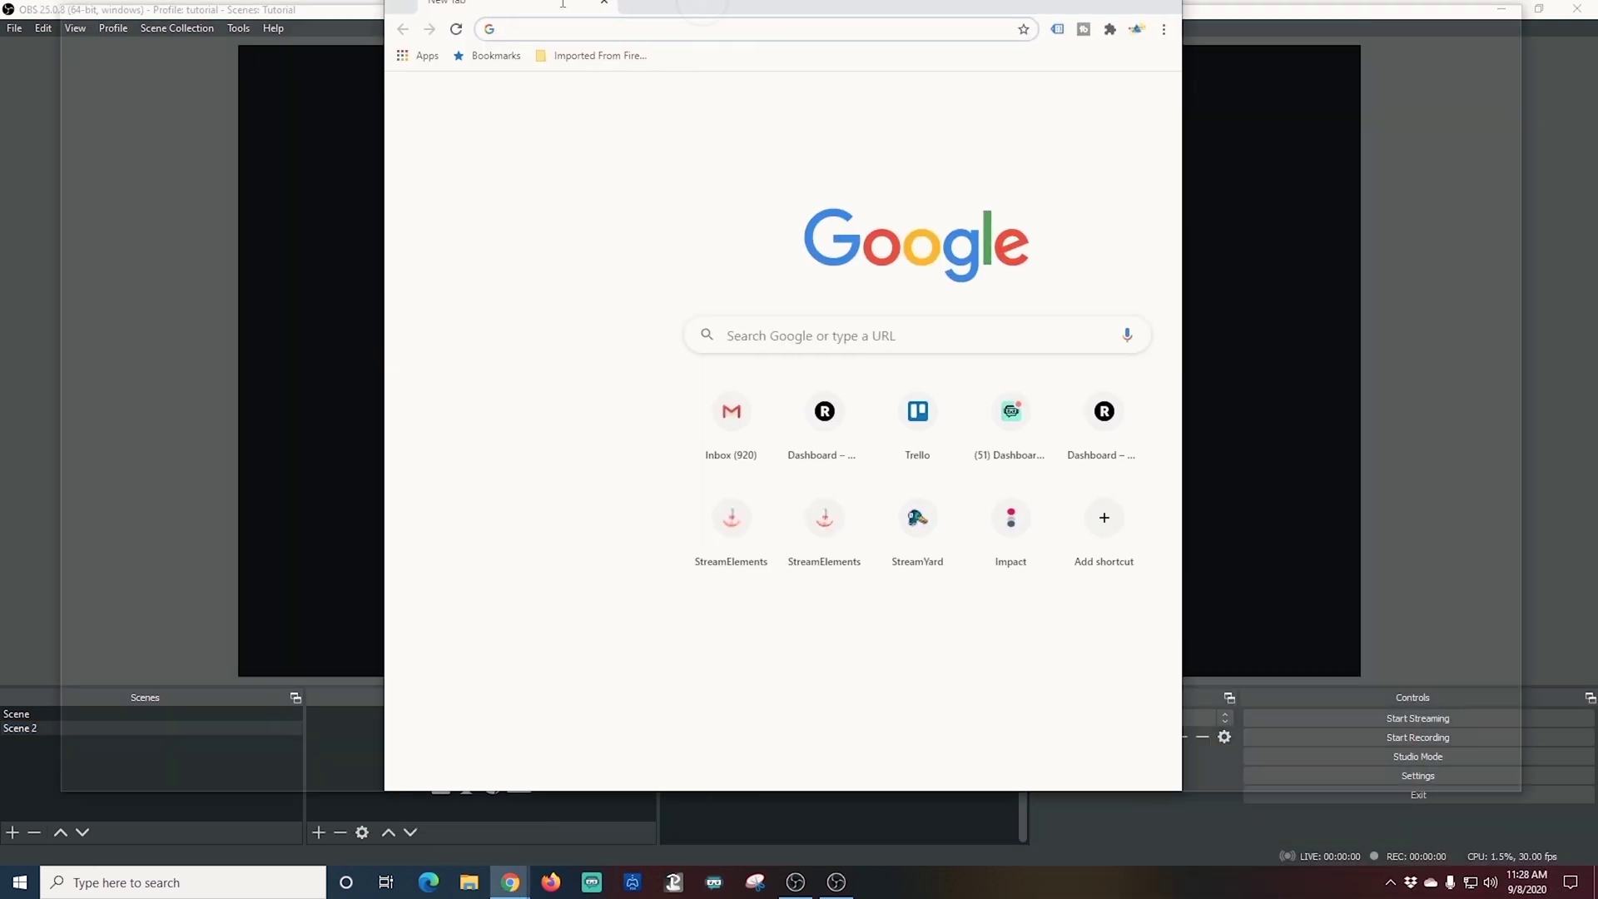
double_click(557, 6)
click(838, 882)
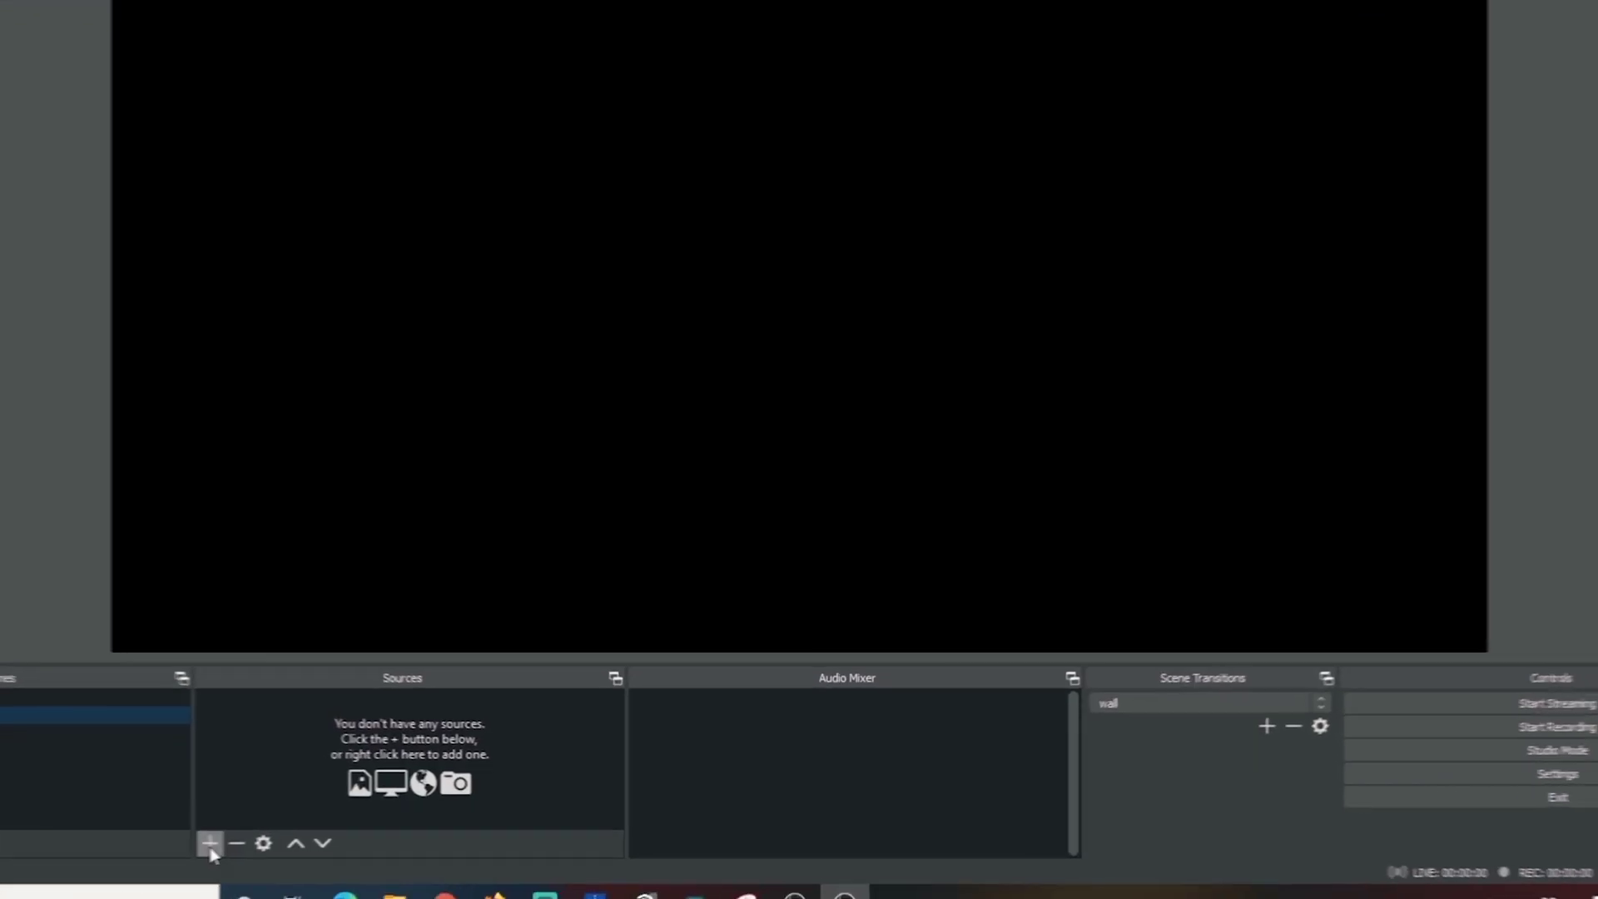
Step: Add a Window Capture source of the Chrome new-tab window to Scene 2
click(301, 832)
click(205, 764)
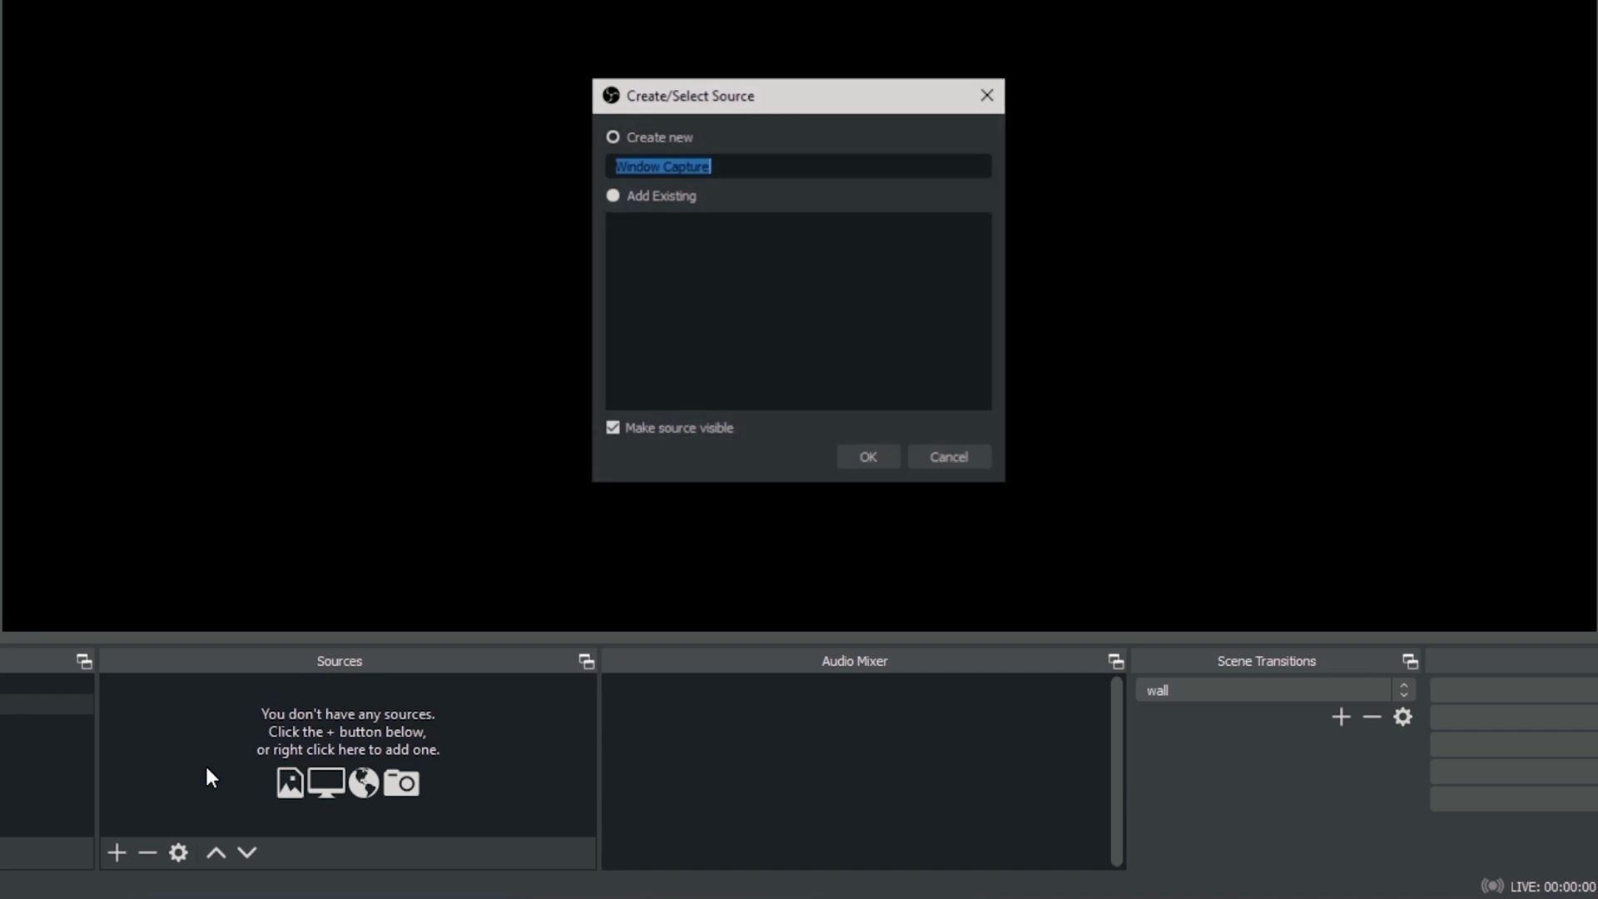
click(842, 457)
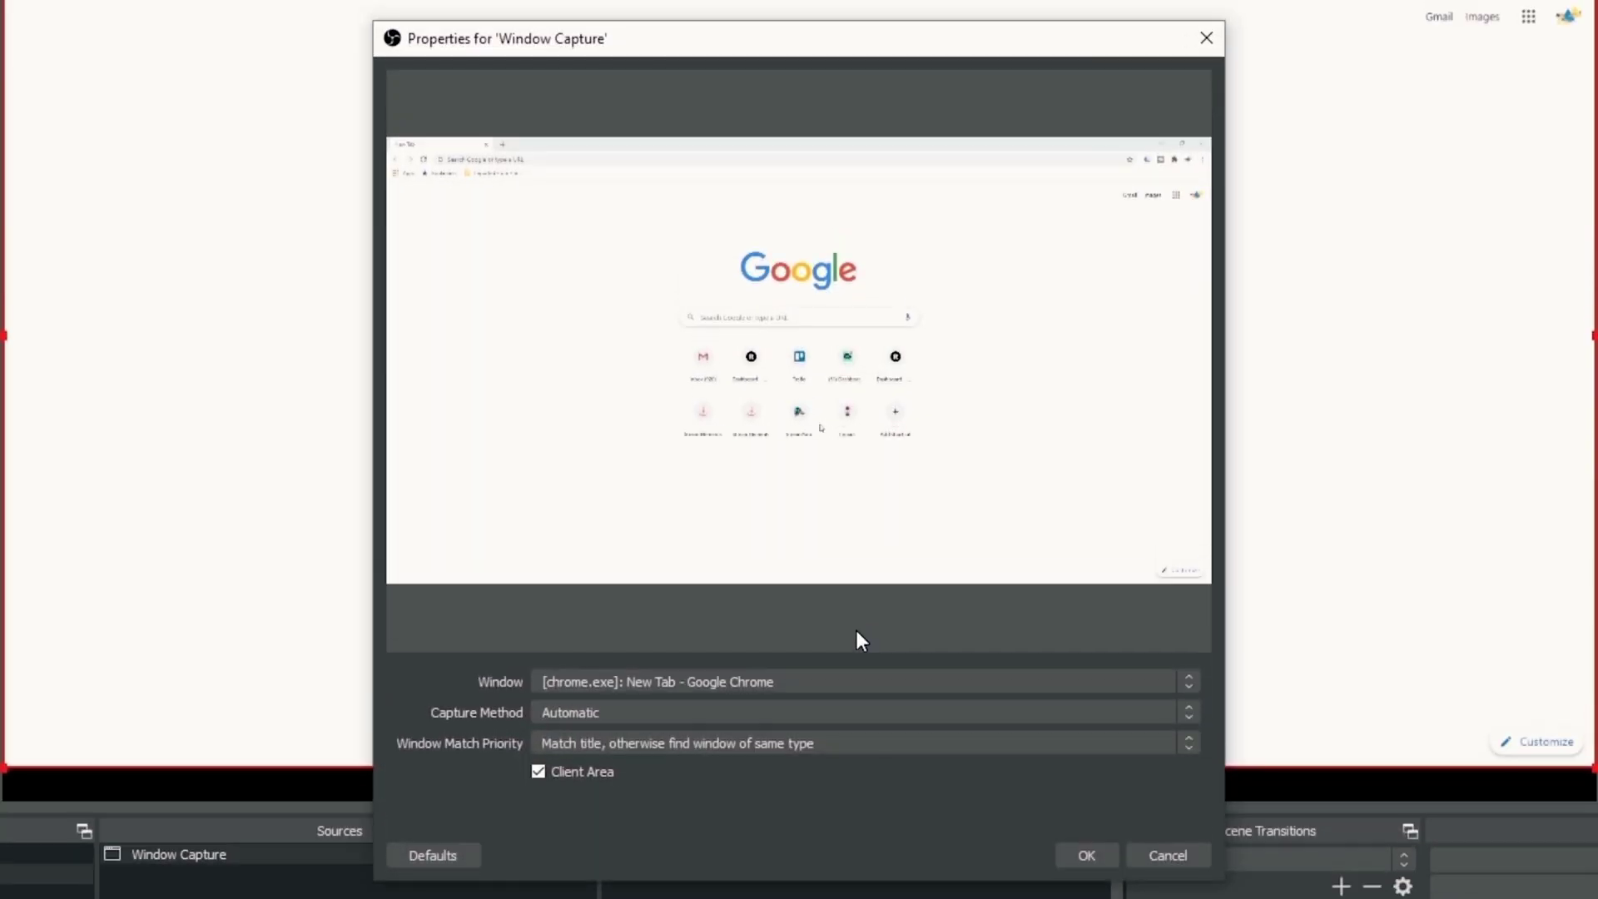
click(1072, 831)
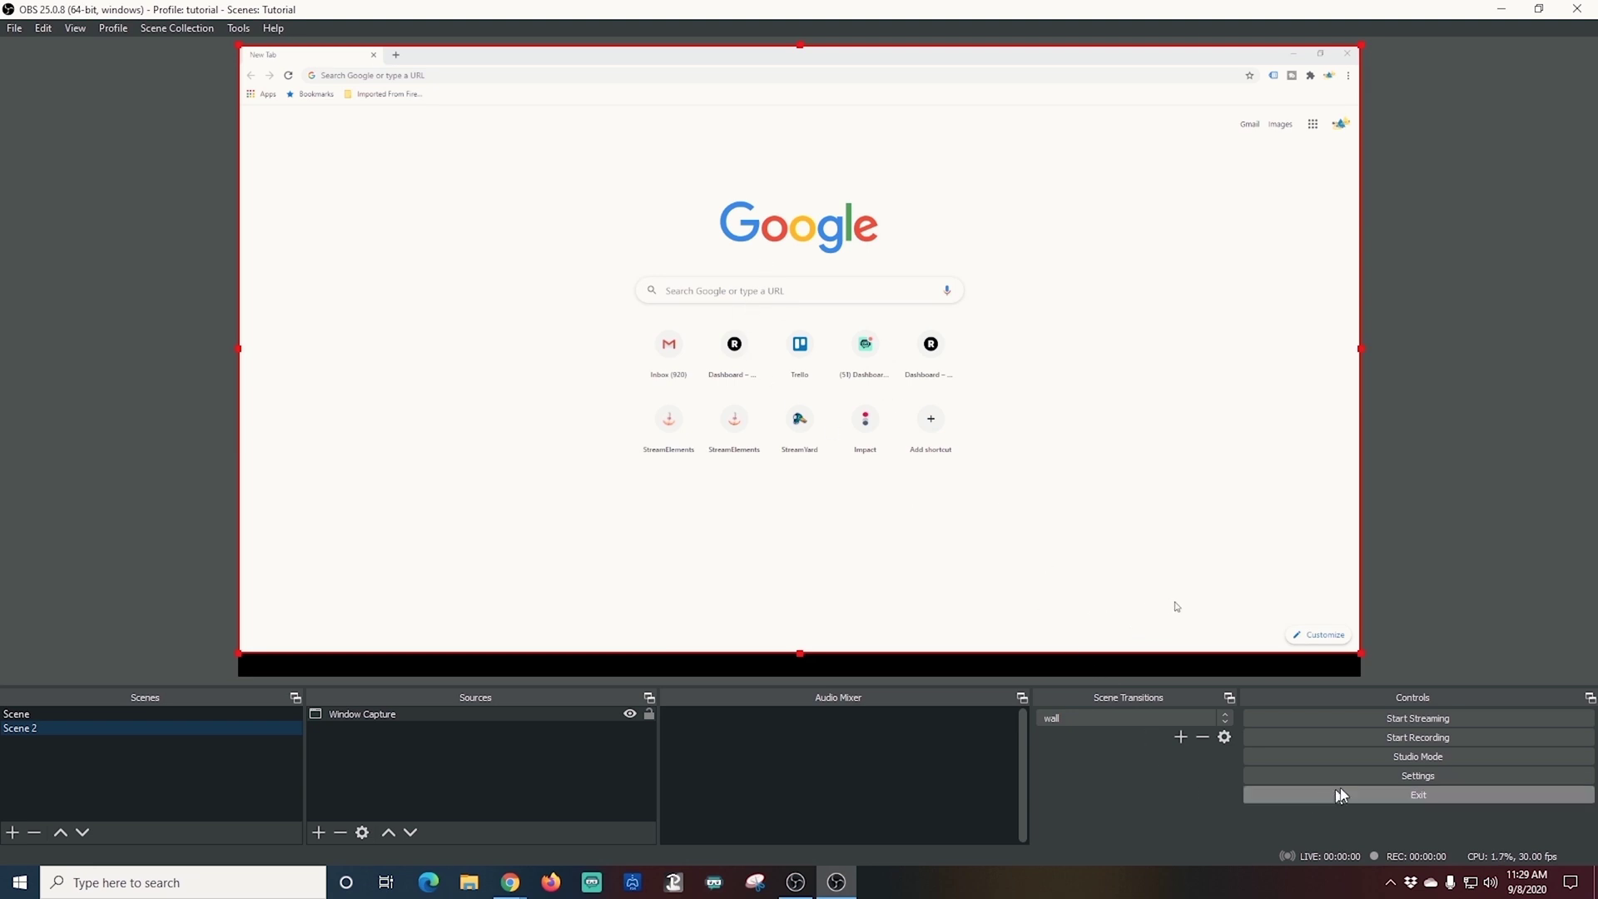
Step: Assign Num 1 to switch to Scene and Num 2 to switch to Scene 2, then apply
click(1364, 776)
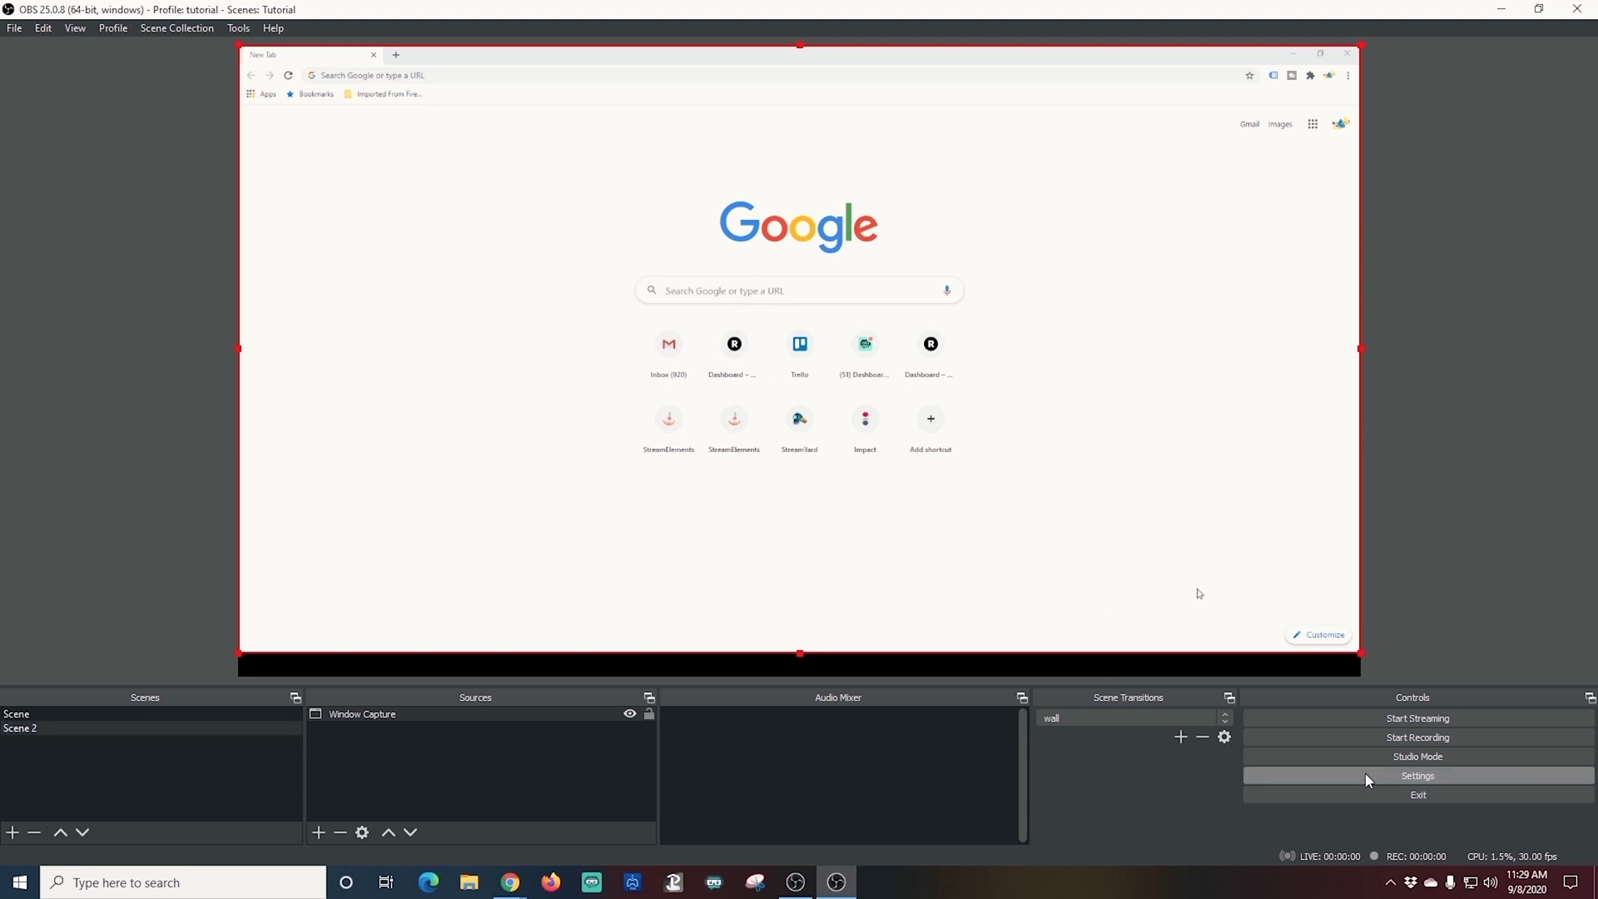
click(425, 366)
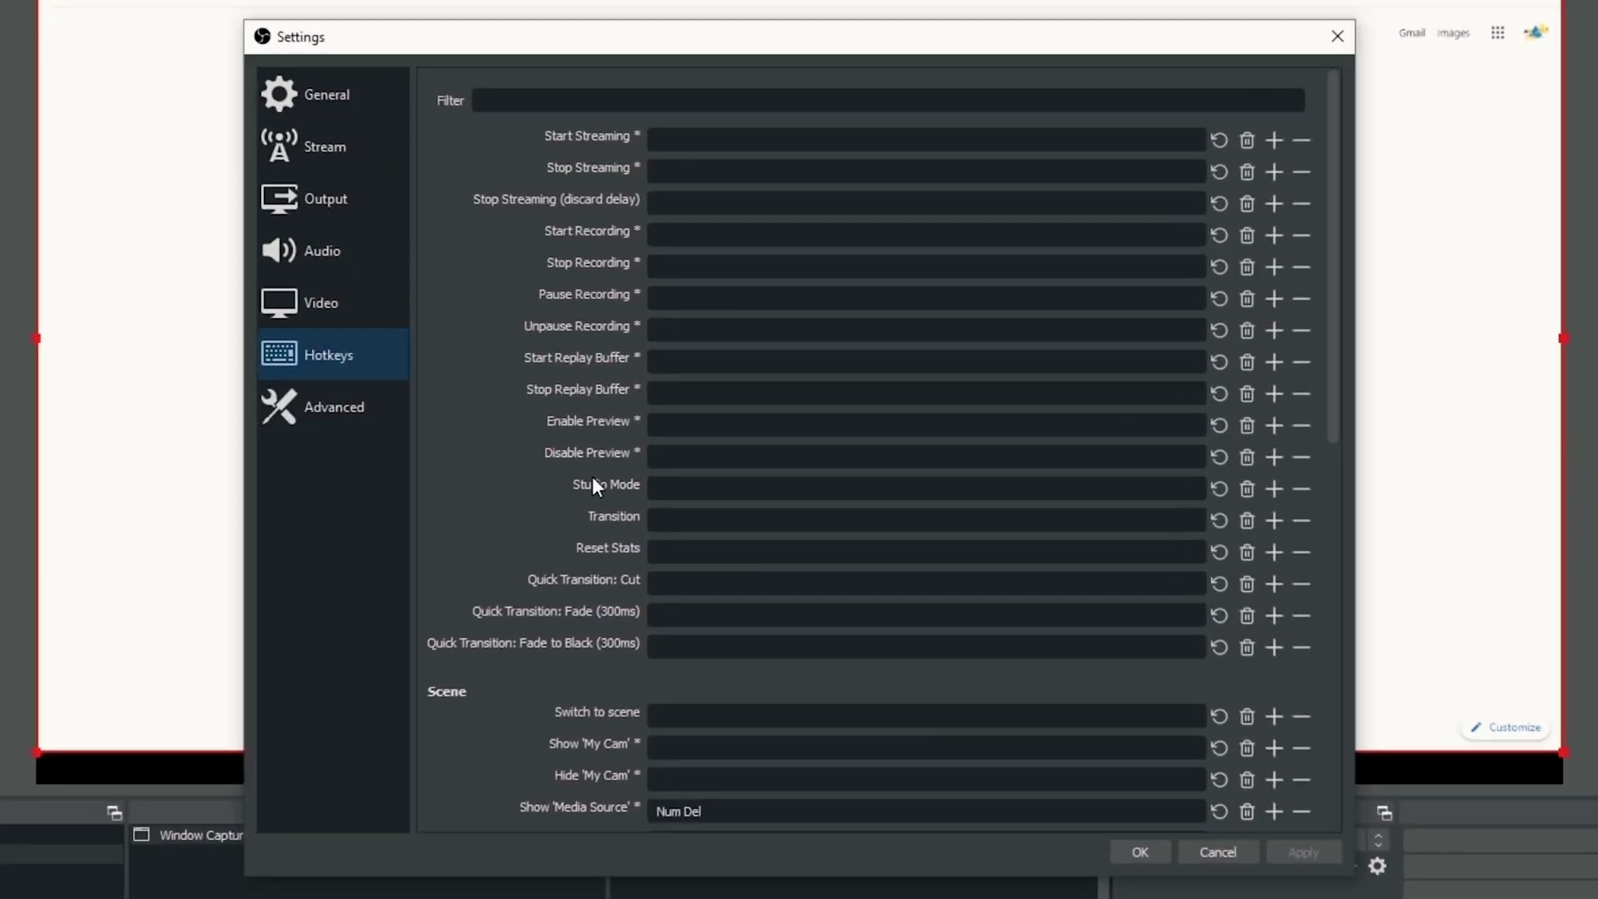
scroll(472, 365, down, 4)
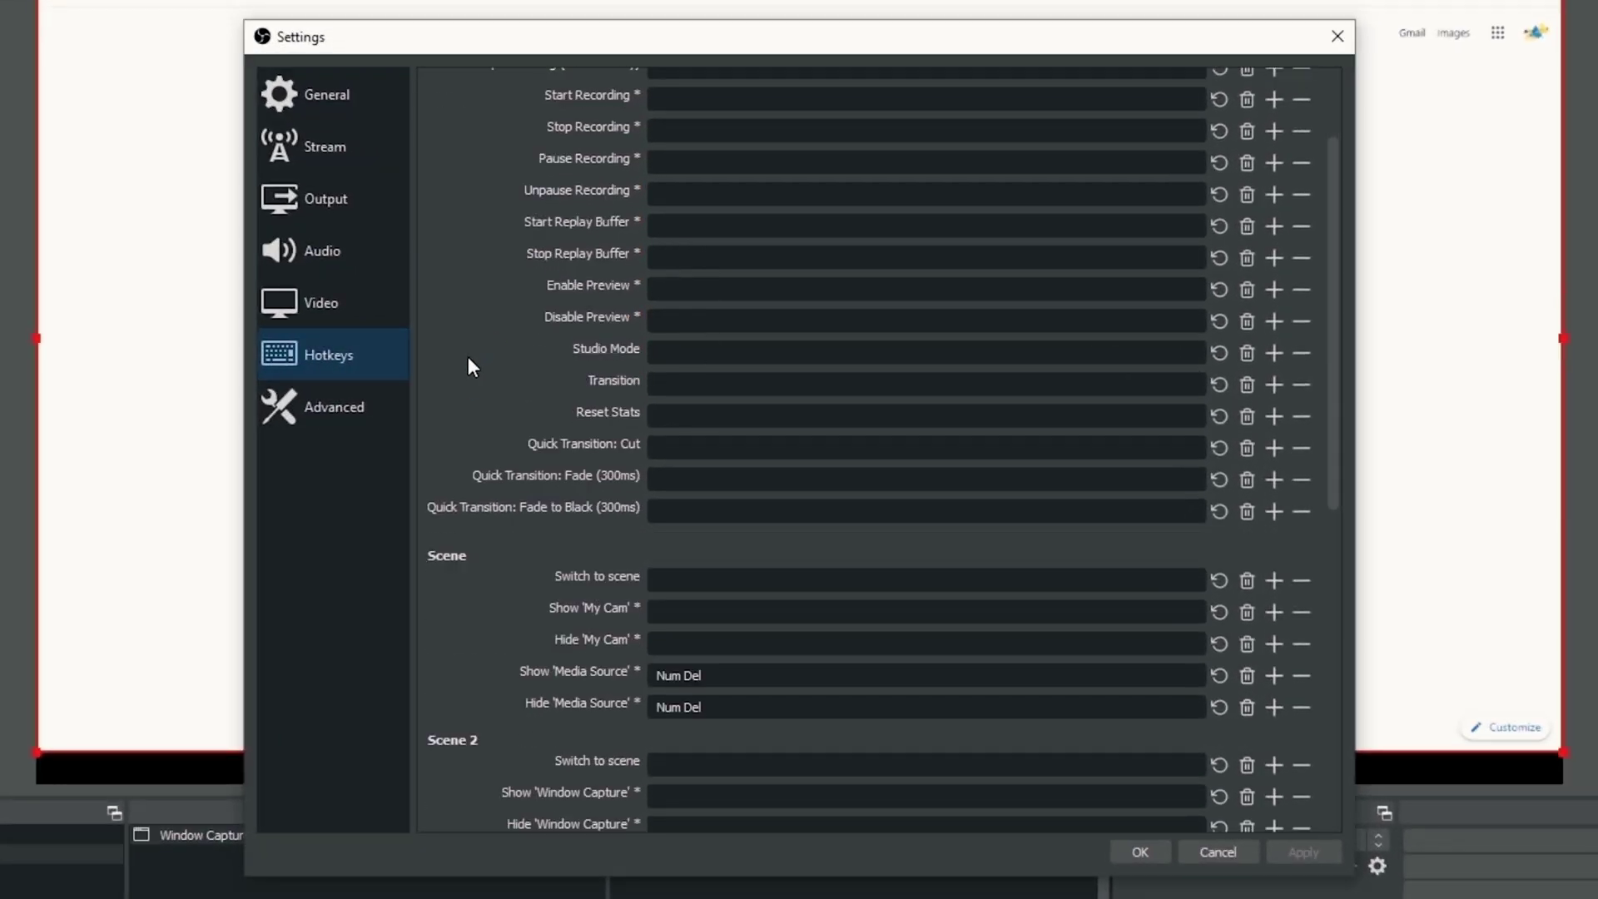
scroll(471, 366, down, 2)
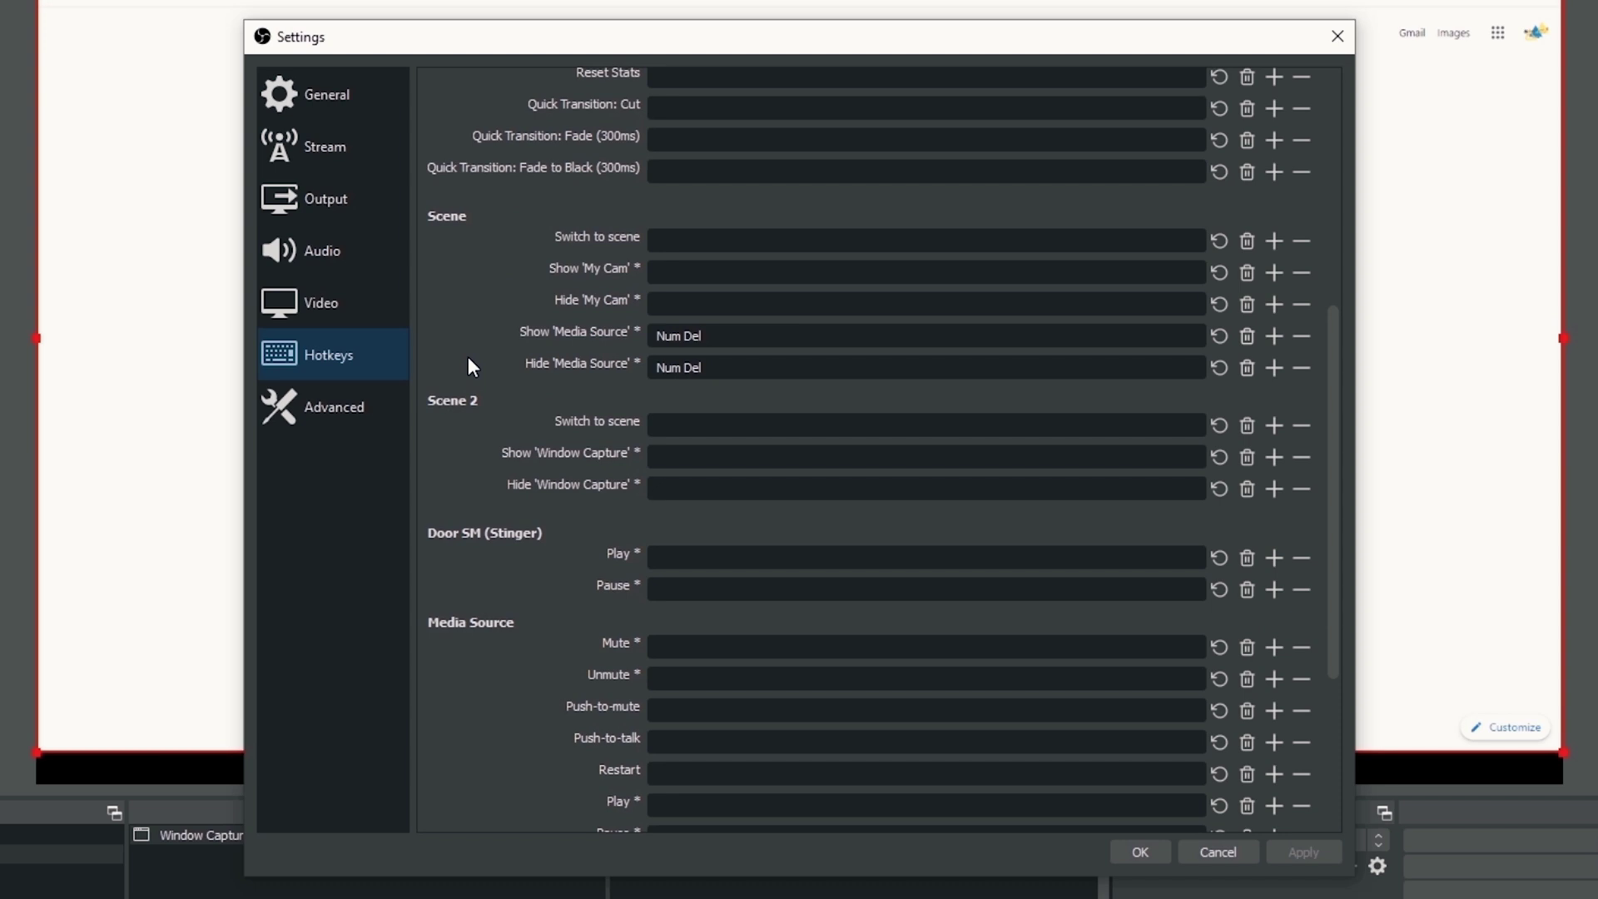
scroll(468, 356, down, 1)
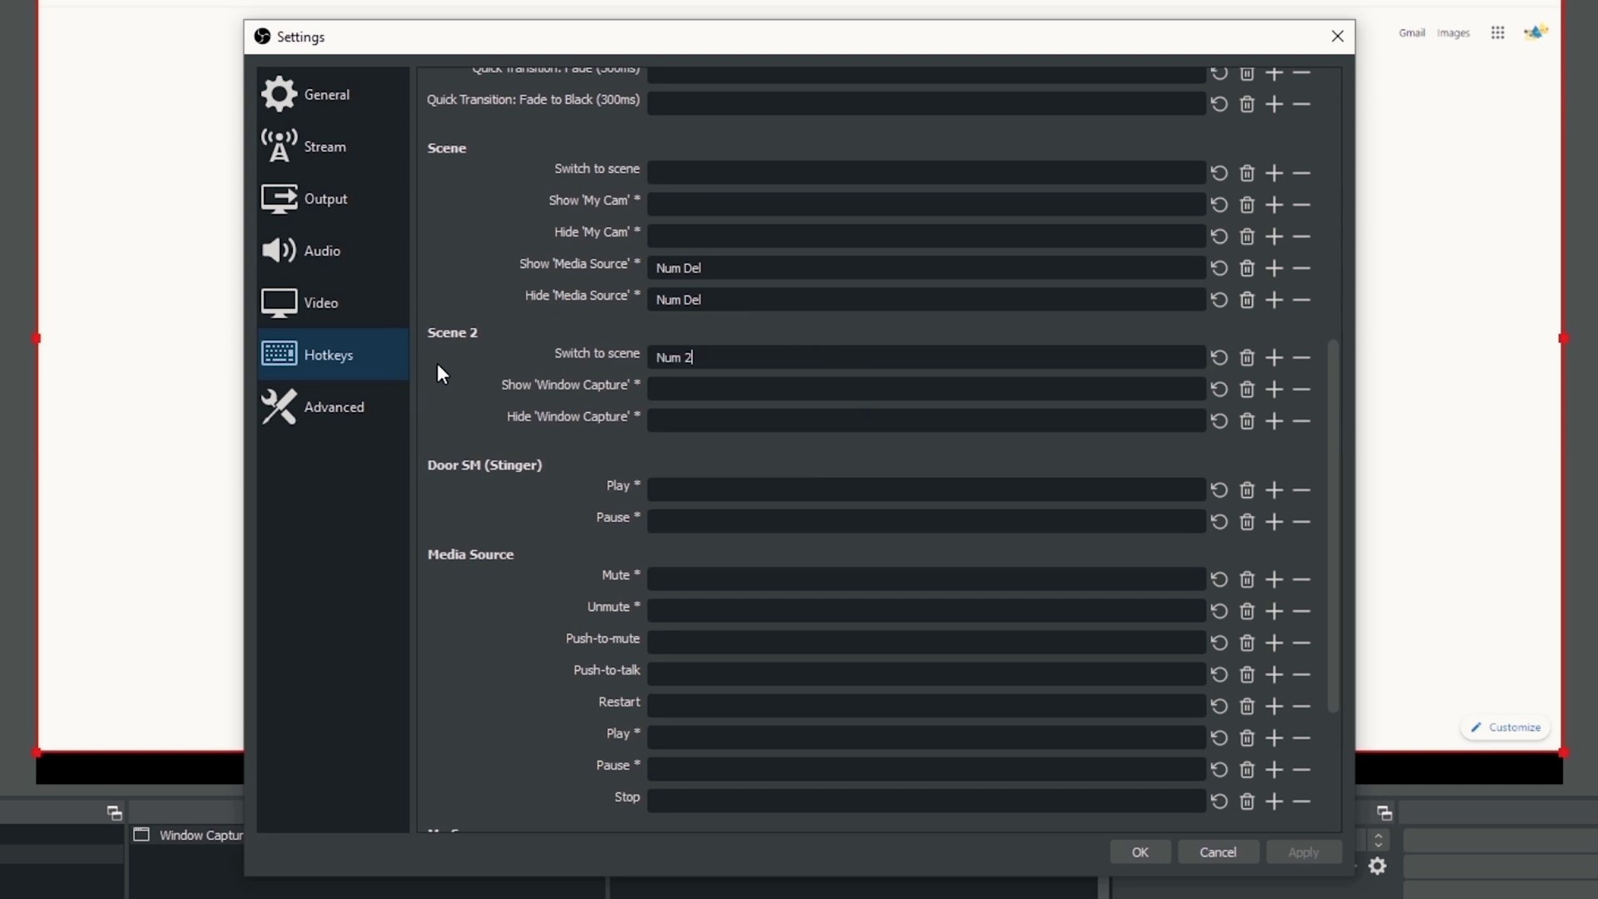
click(694, 172)
click(1296, 859)
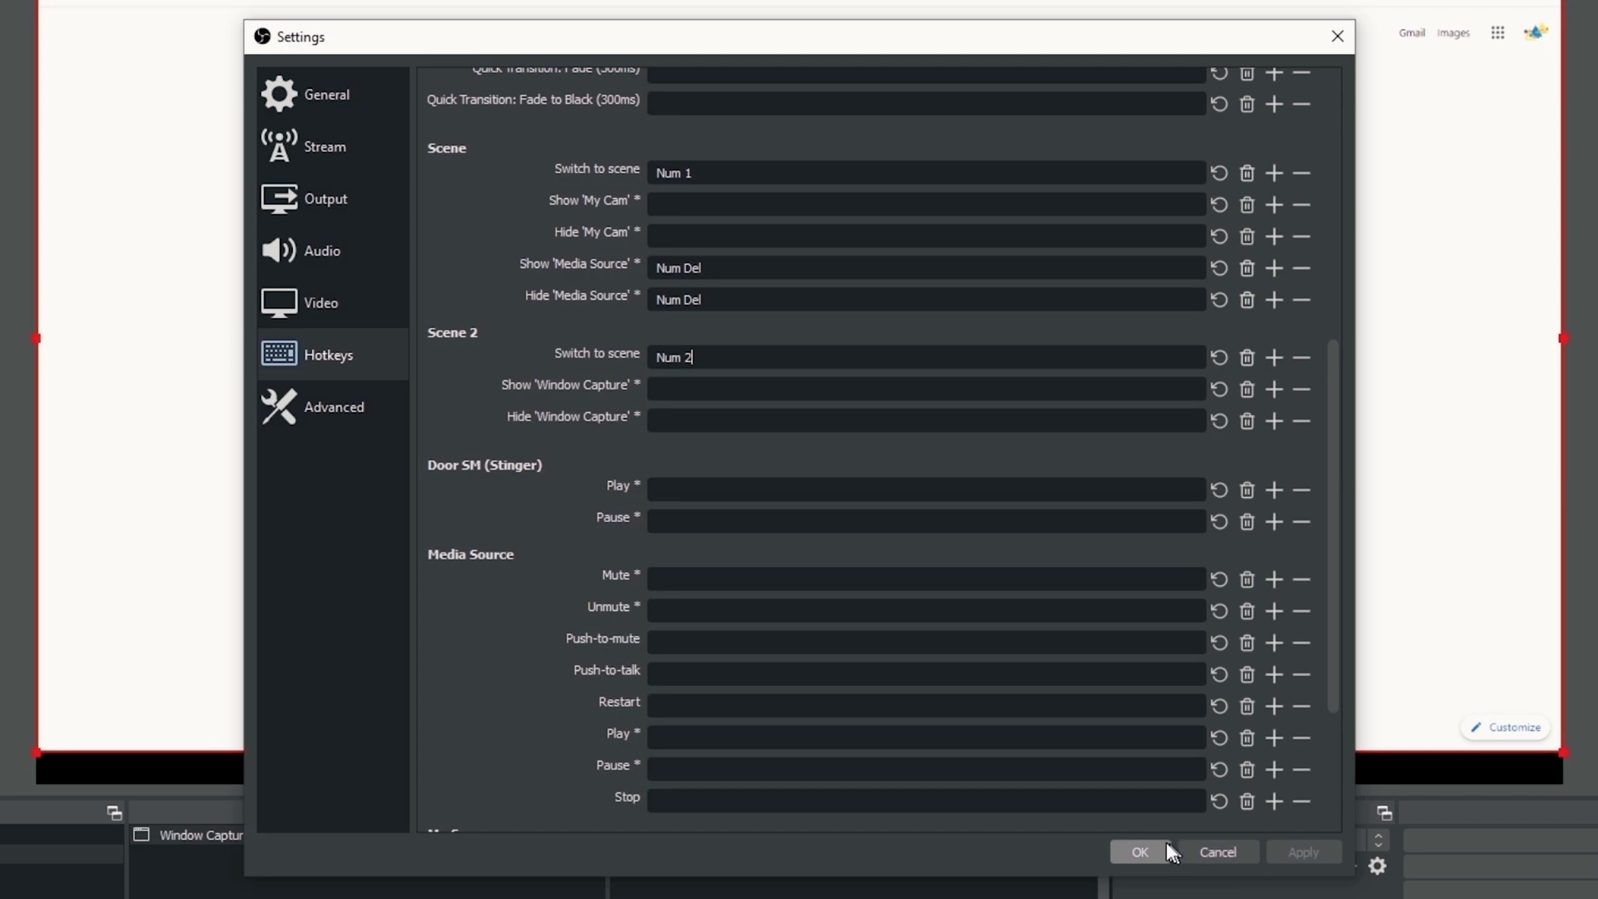
click(1134, 852)
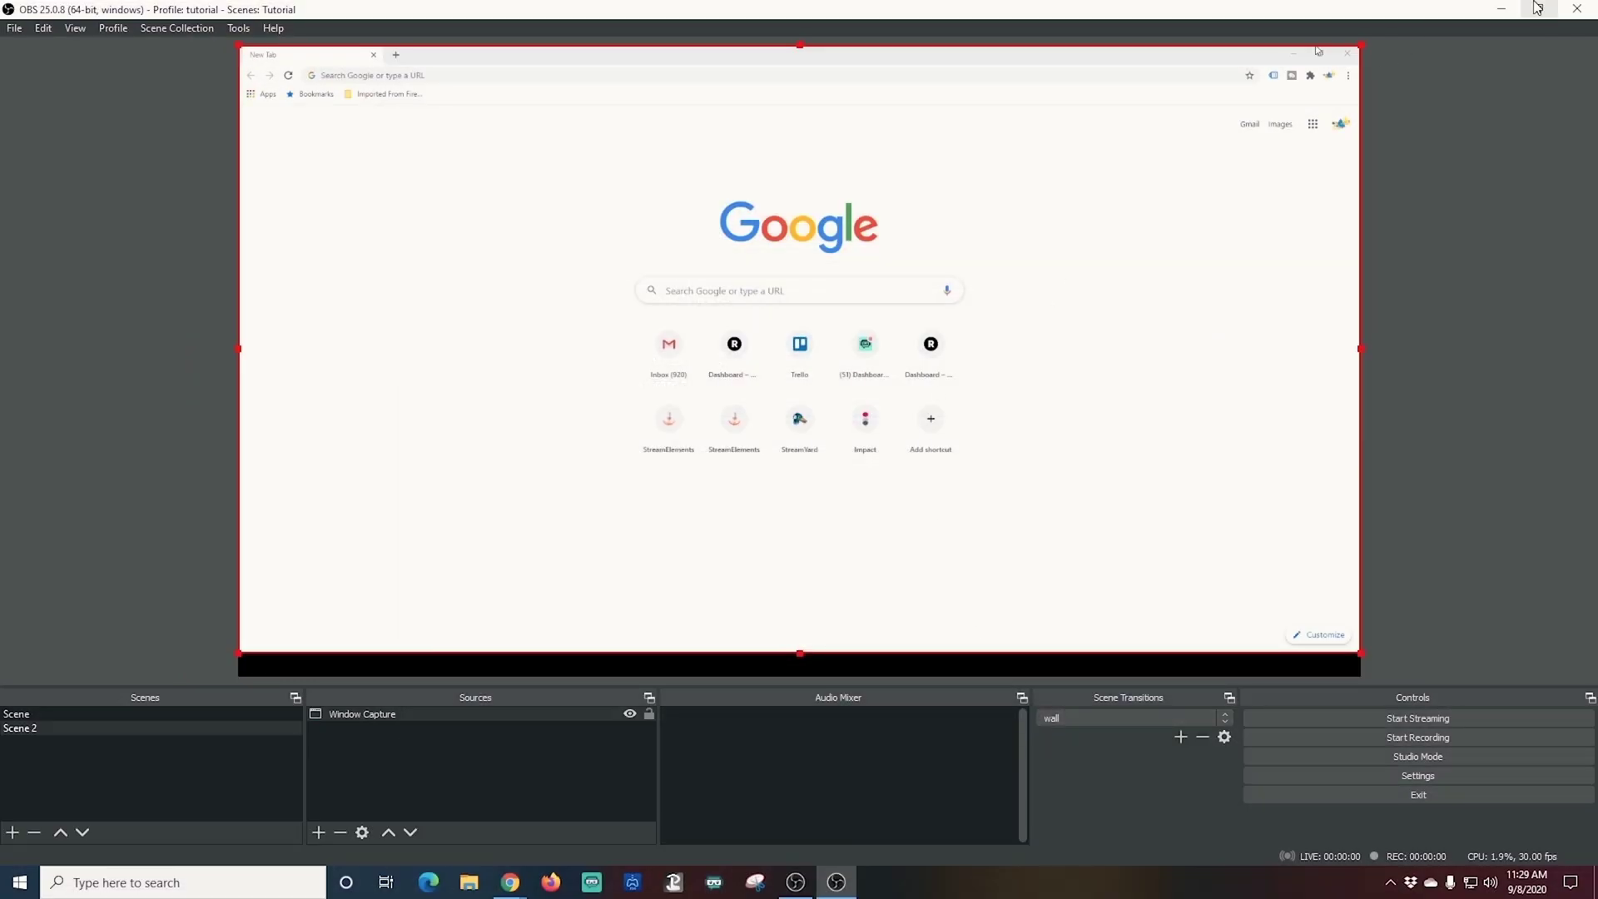
key(F1)
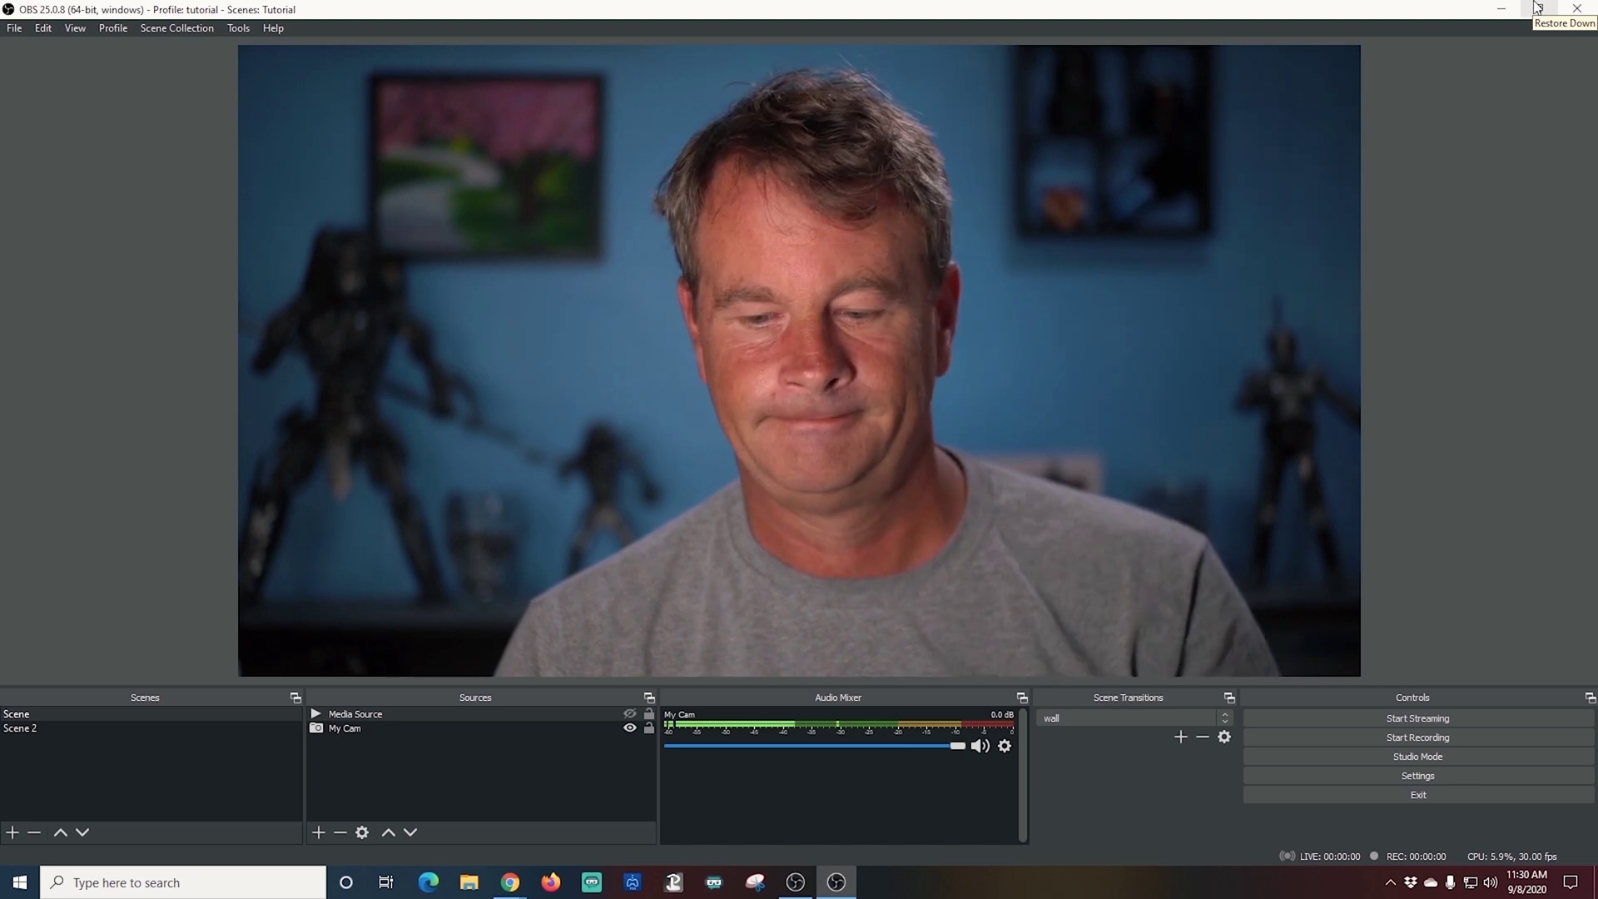
key(F2)
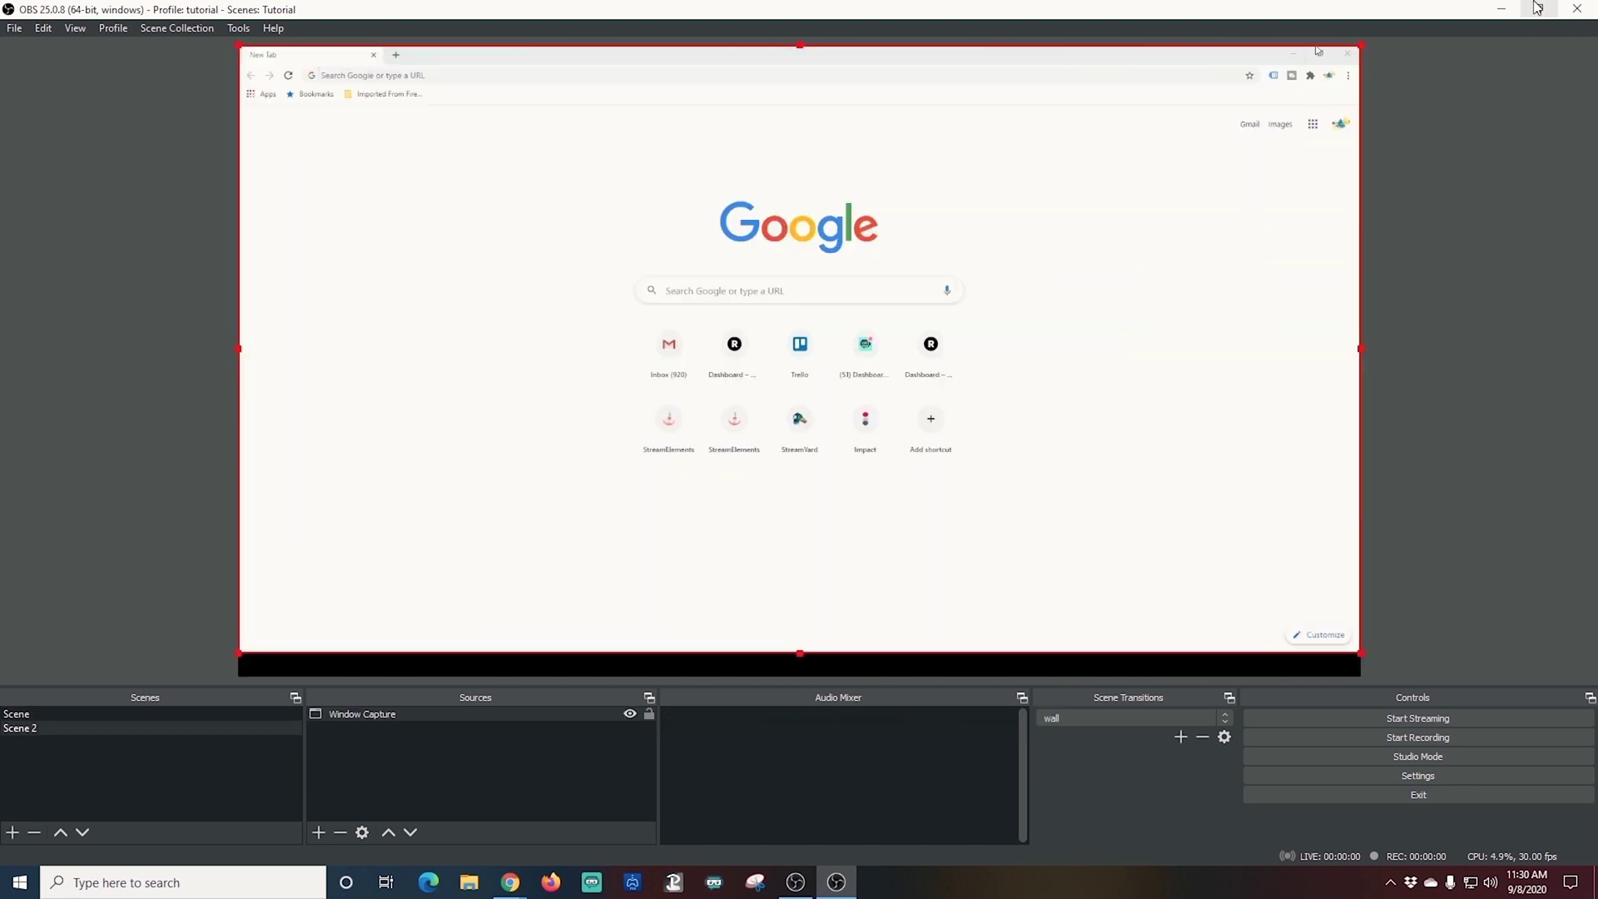
Step: Add the existing My Cam to Scene 2, shrunk into the bottom-right corner over Chrome
click(319, 833)
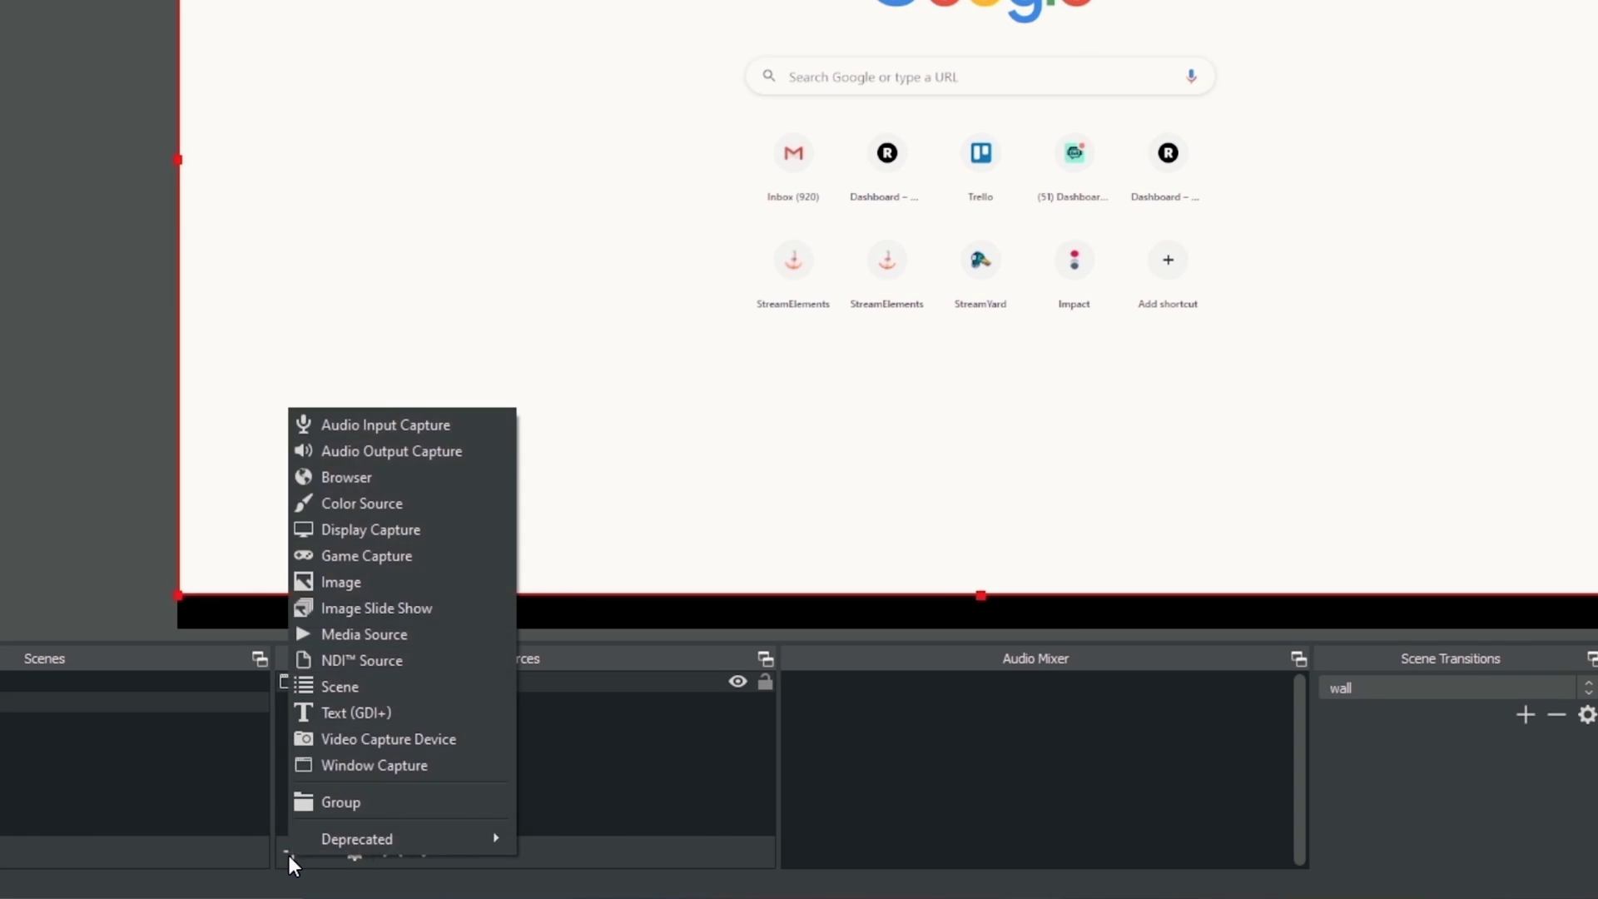
click(386, 740)
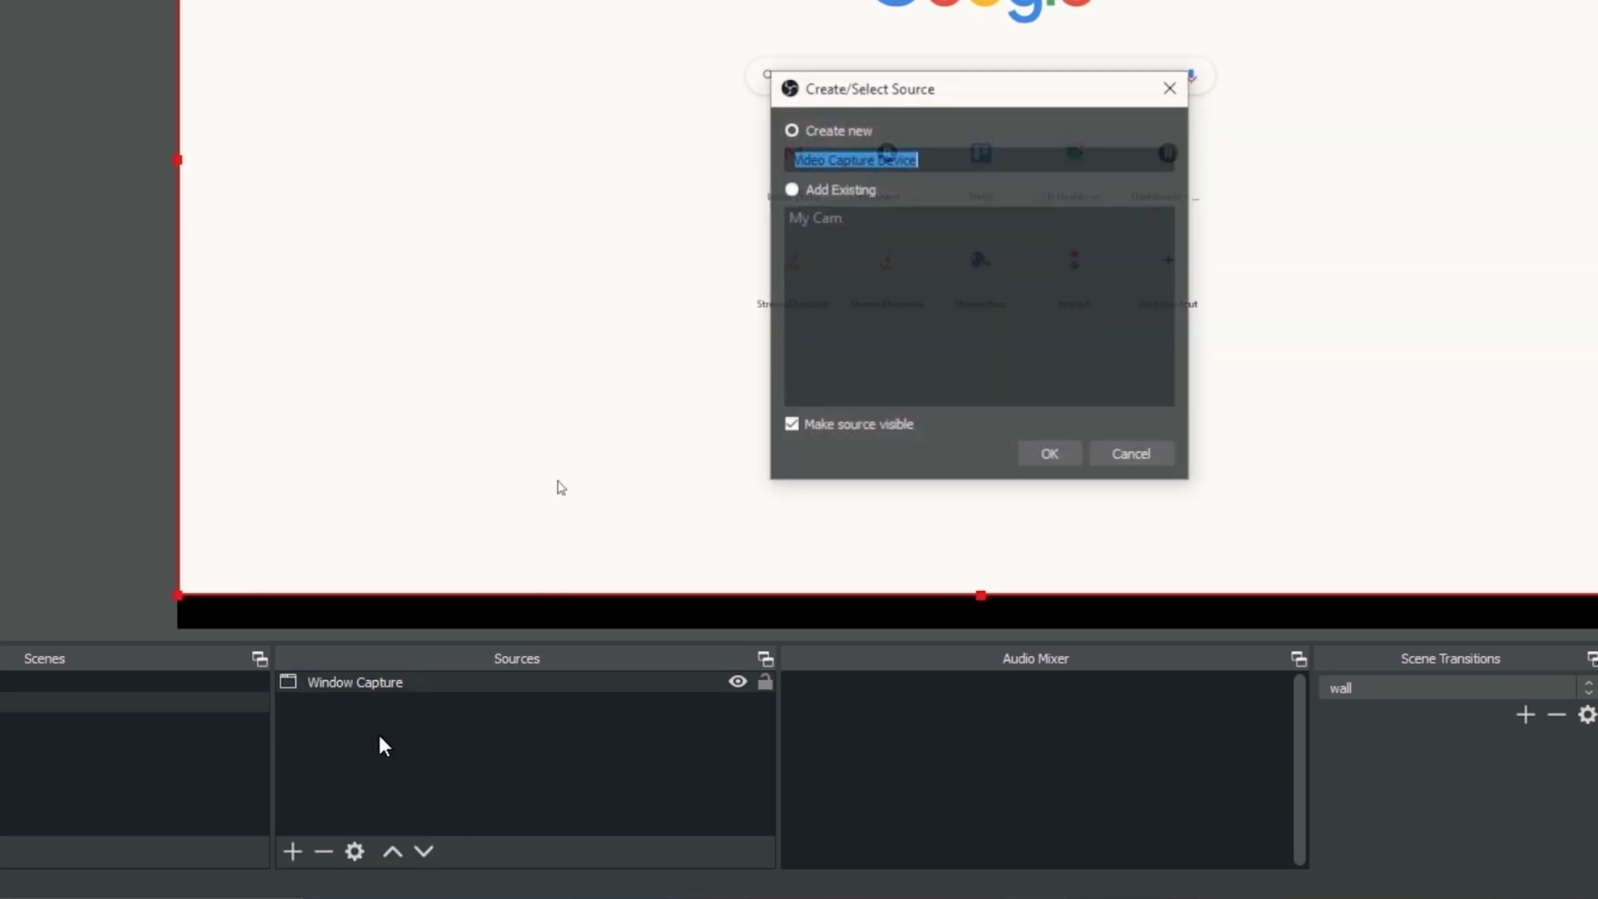
click(791, 190)
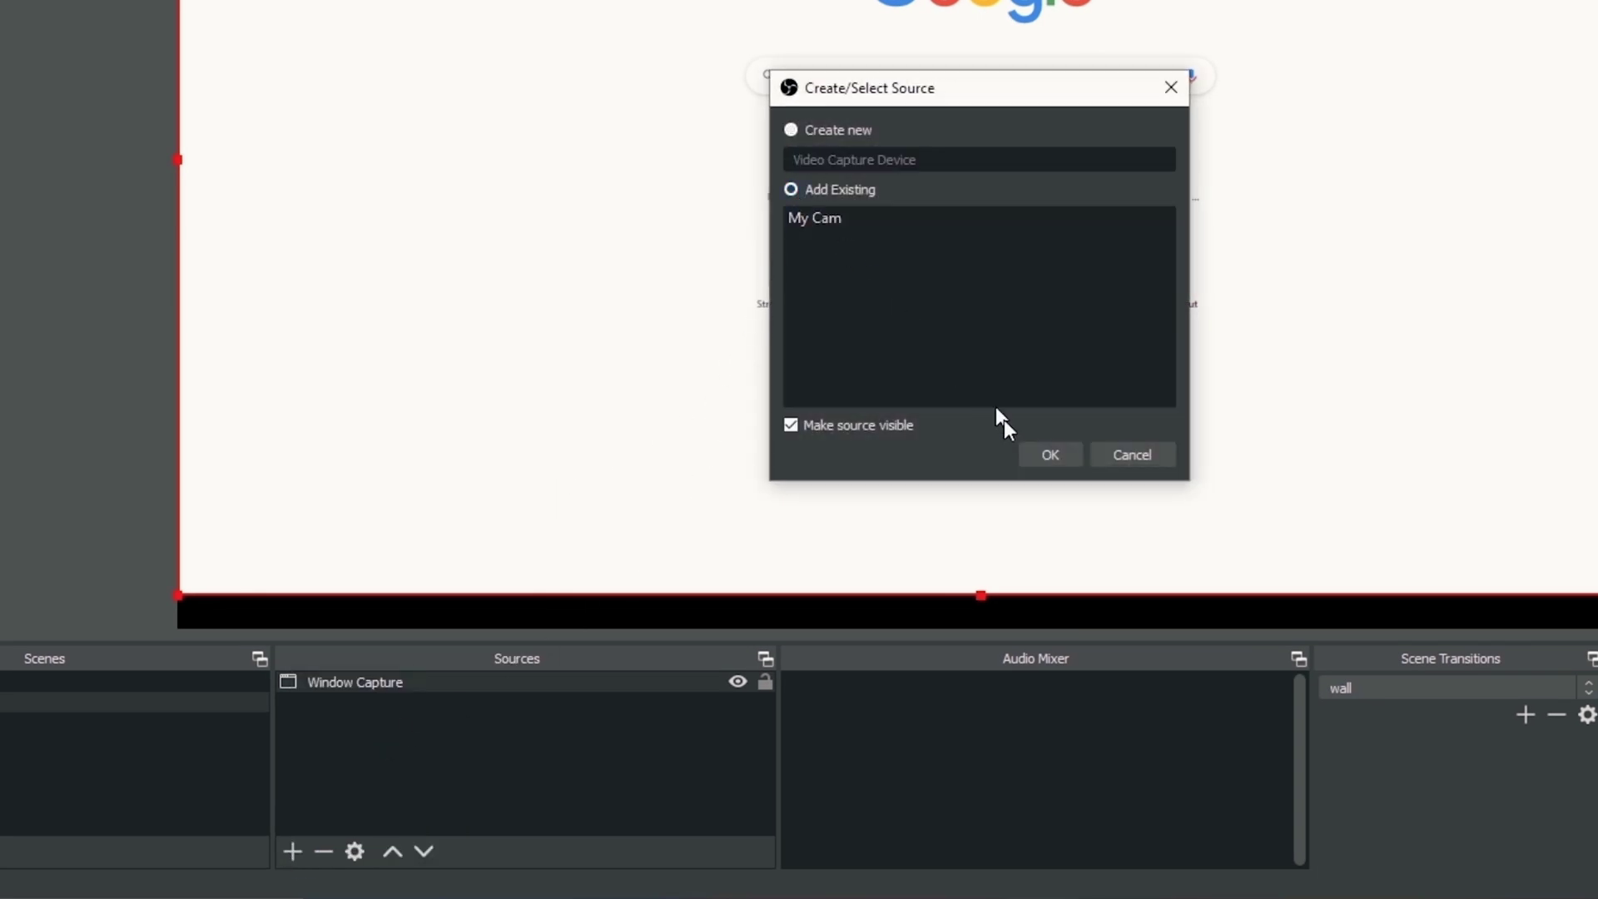
click(1049, 455)
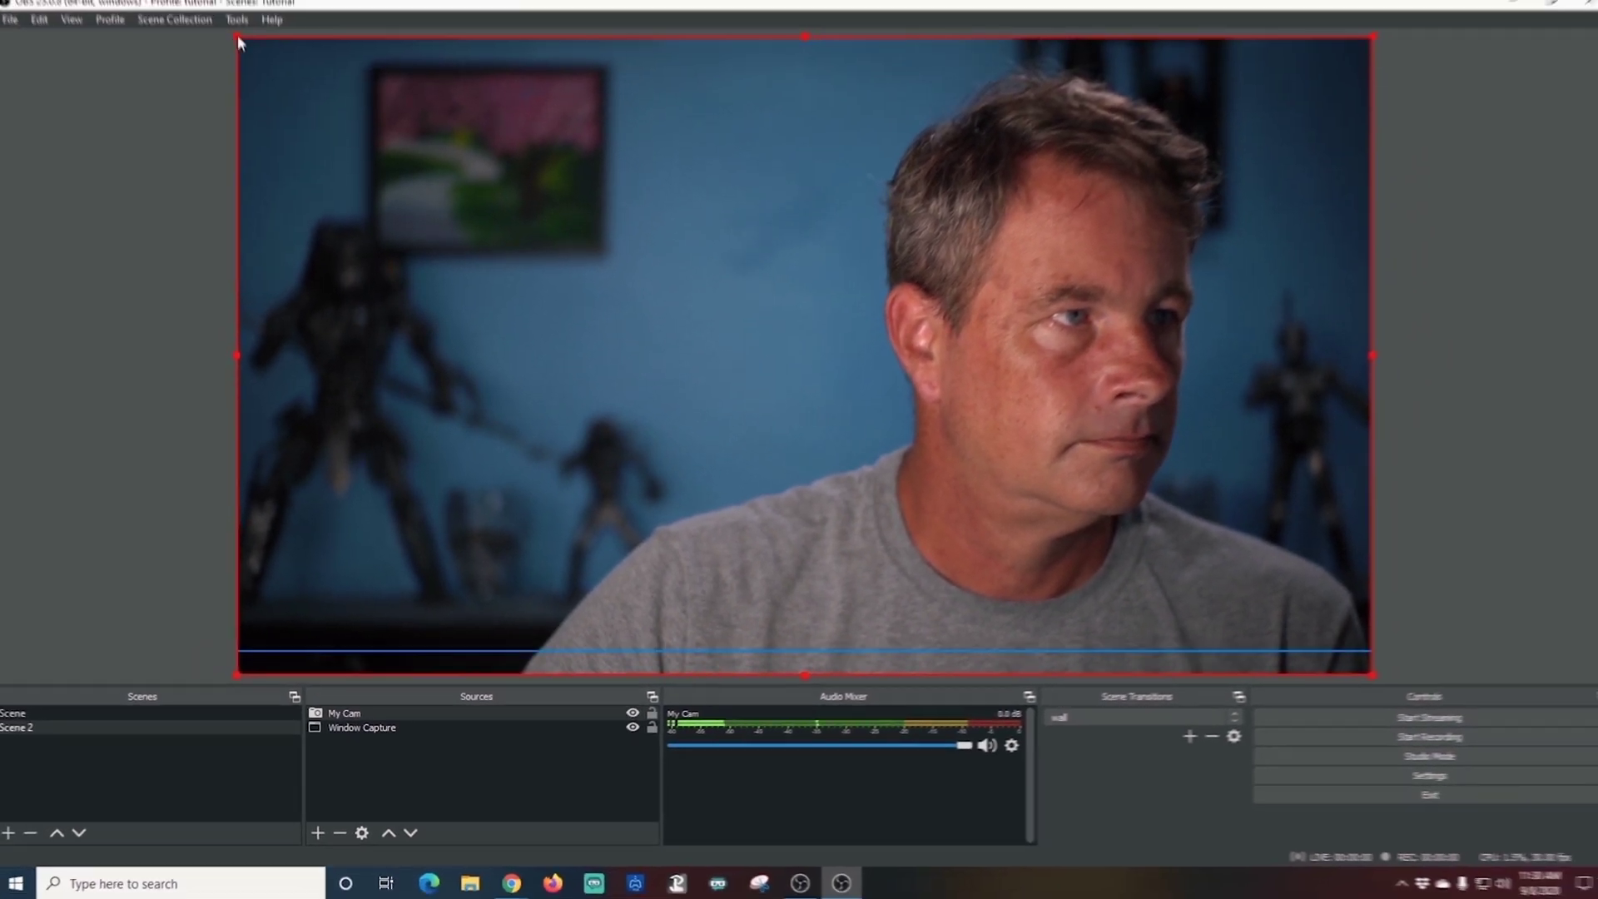
drag(237, 38, 1014, 643)
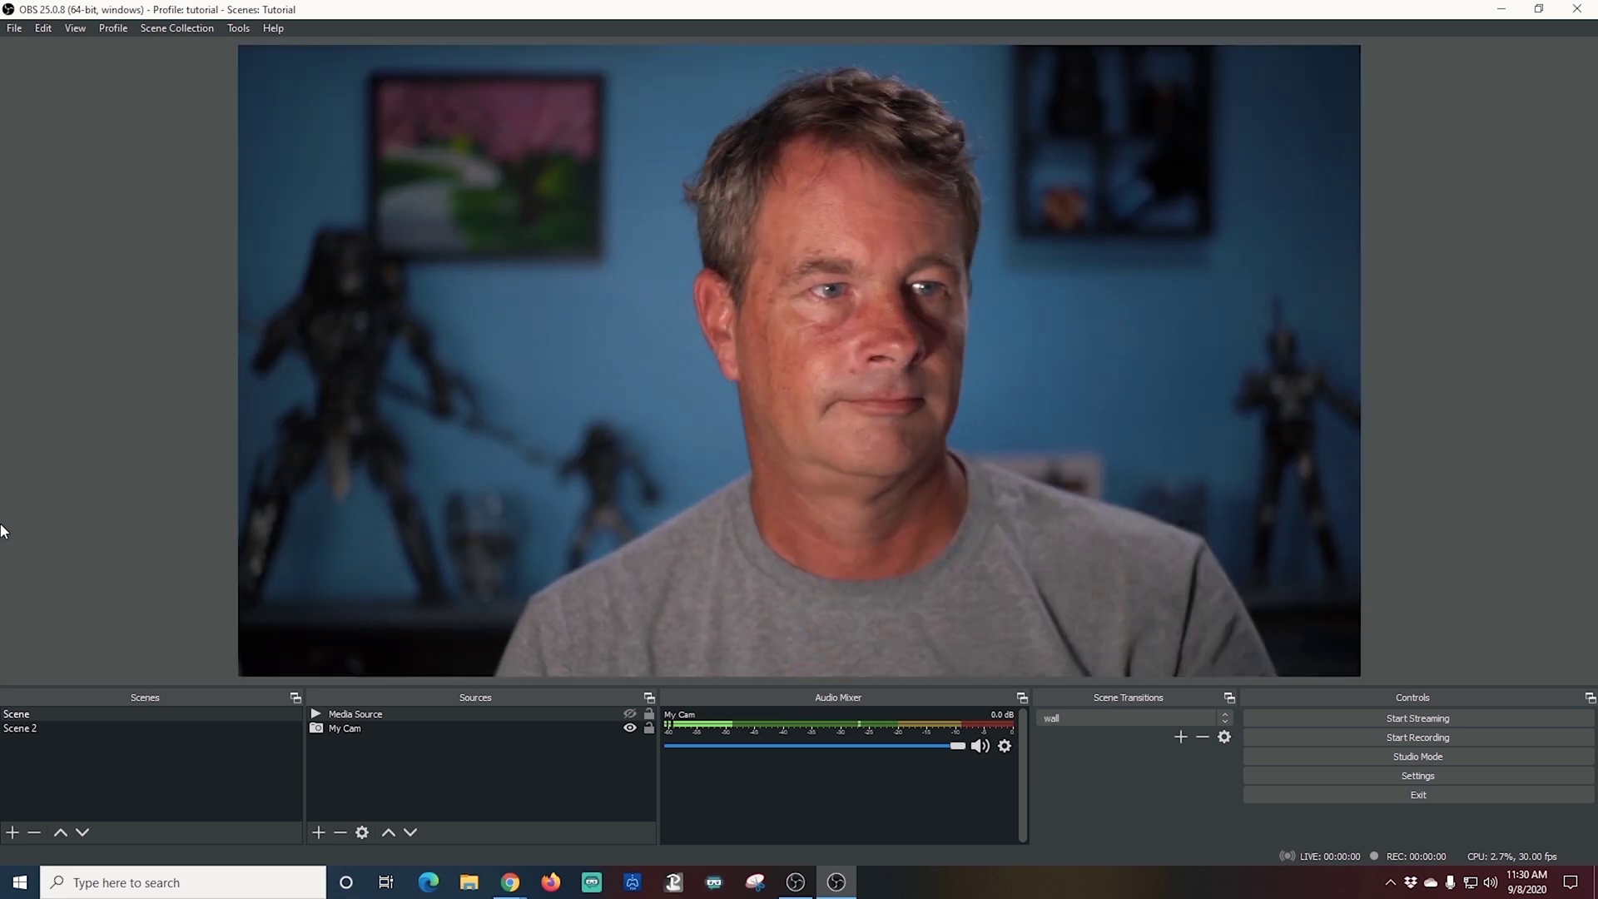
key(2)
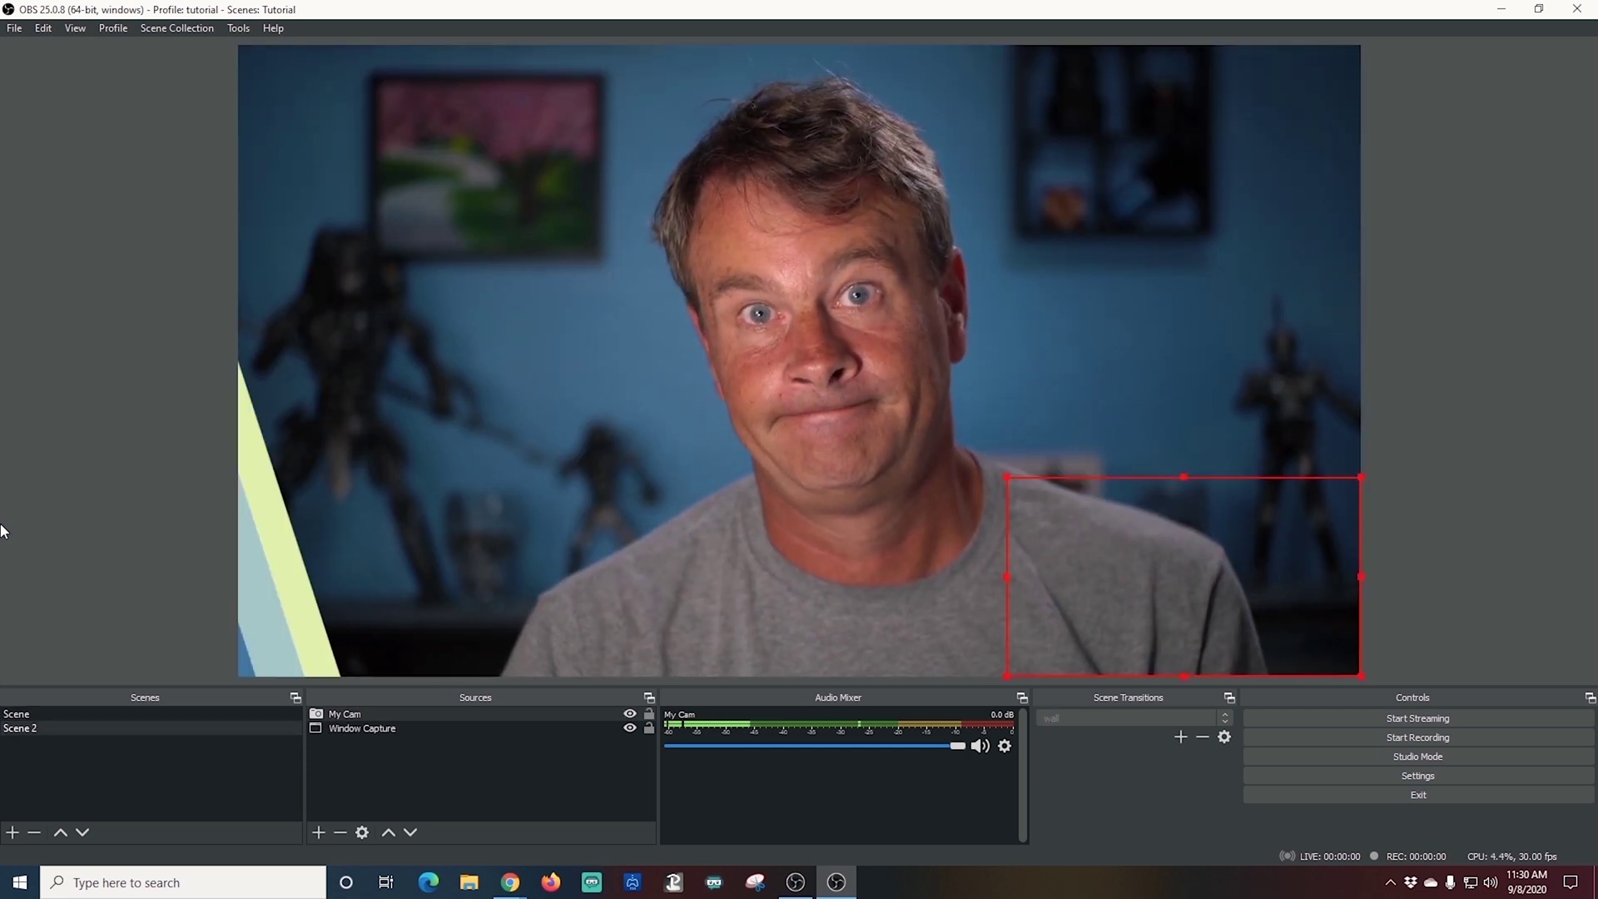